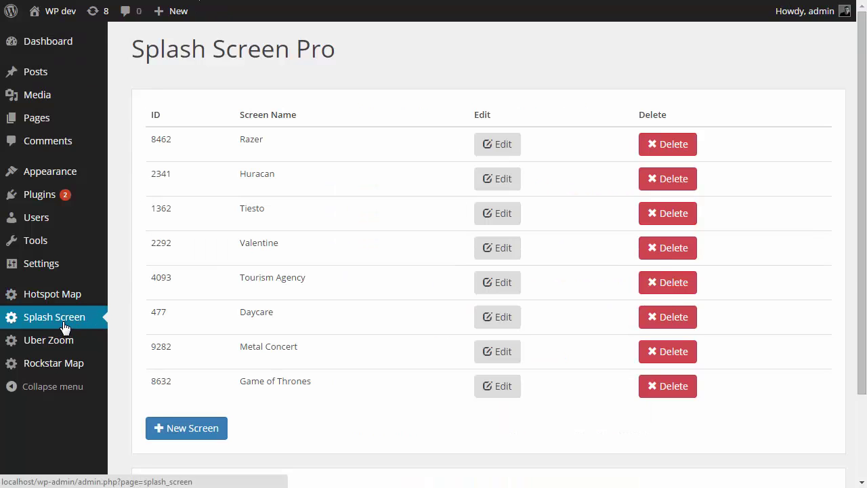
Open the Splash Screen Pro list showing the eight existing splash screens, Razer to Game of Thrones.
{"action": "left_click", "coordinate": [64, 323]}
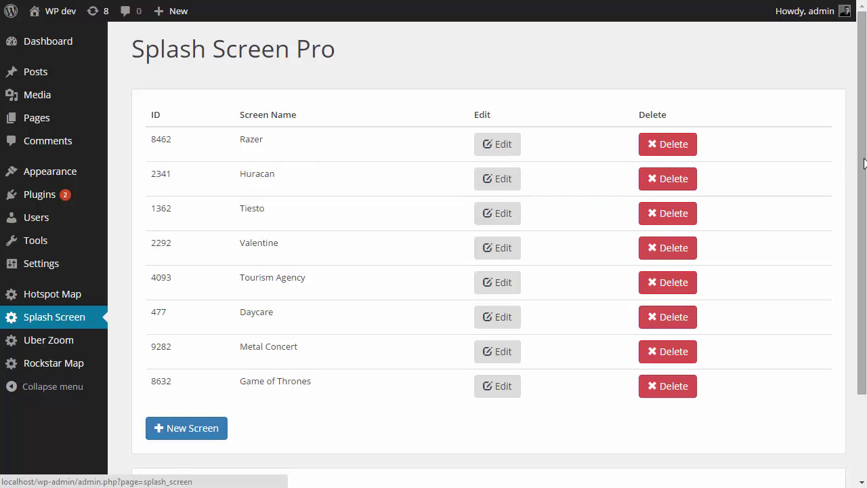
{"action": "scroll", "coordinate": [863, 167], "scroll_direction": "down", "scroll_amount": 3}
{"action": "scroll", "coordinate": [863, 167], "scroll_direction": "up", "scroll_amount": 3}
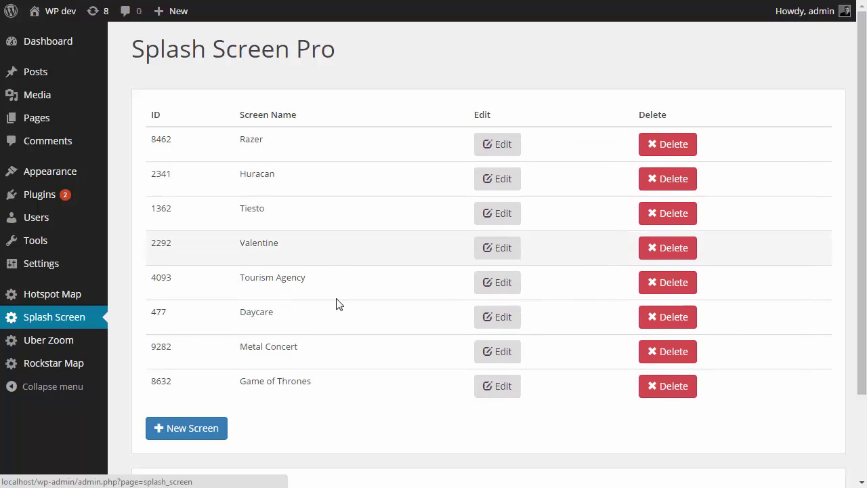
Create a new enabled splash screen named 'Test', set to show 10 times per visitor.
{"action": "left_click", "coordinate": [192, 426]}
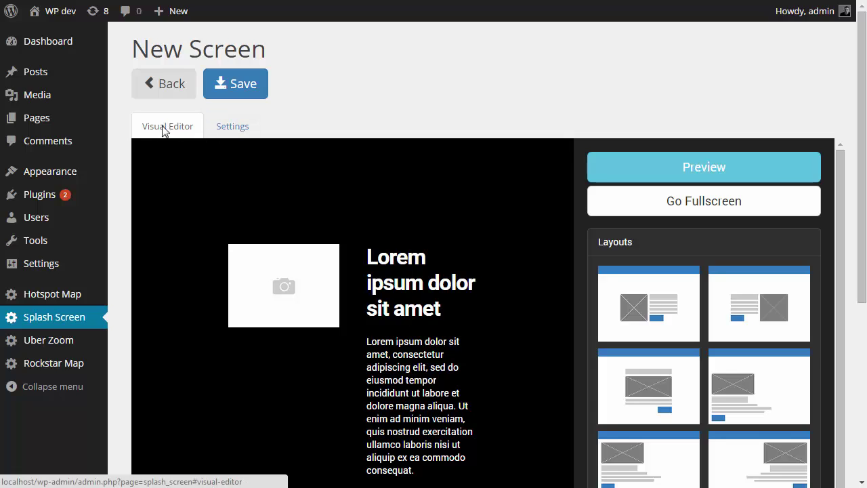
{"action": "left_click", "coordinate": [232, 128]}
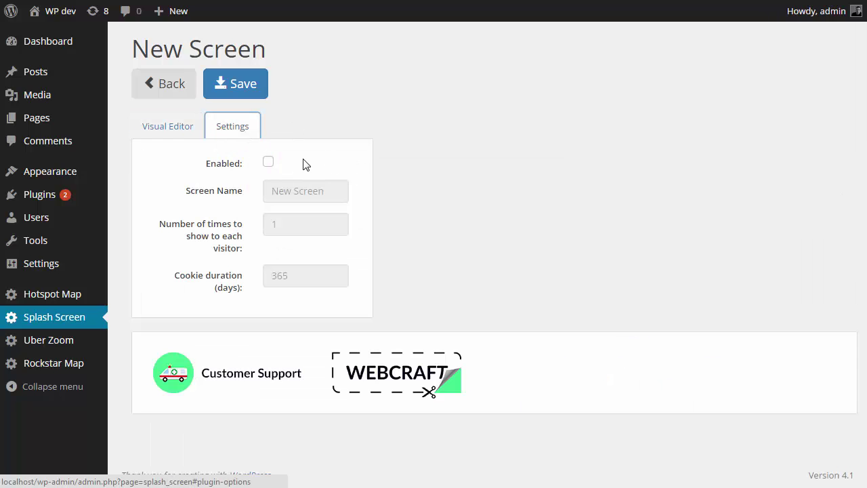
{"action": "left_click", "coordinate": [303, 165]}
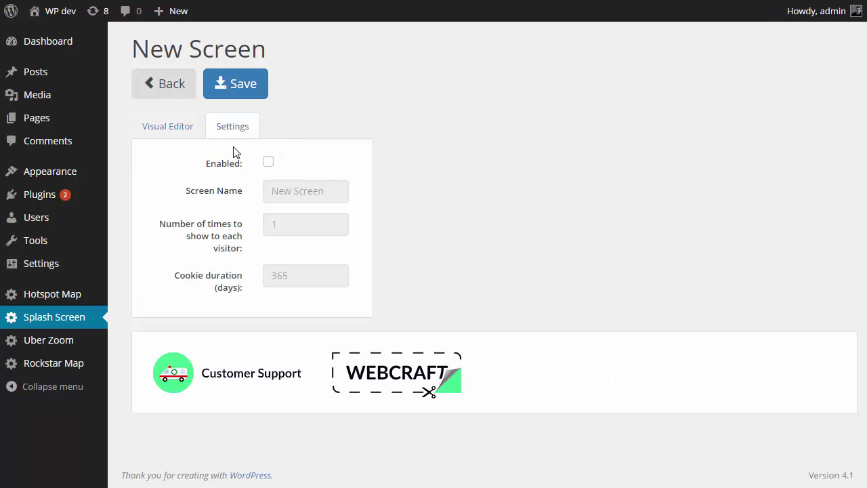
{"action": "left_click", "coordinate": [268, 164]}
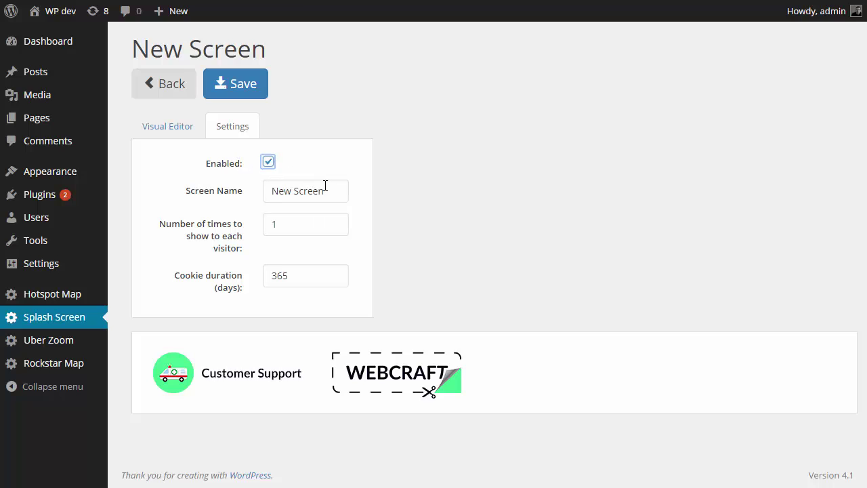
{"action": "left_click", "coordinate": [218, 190]}
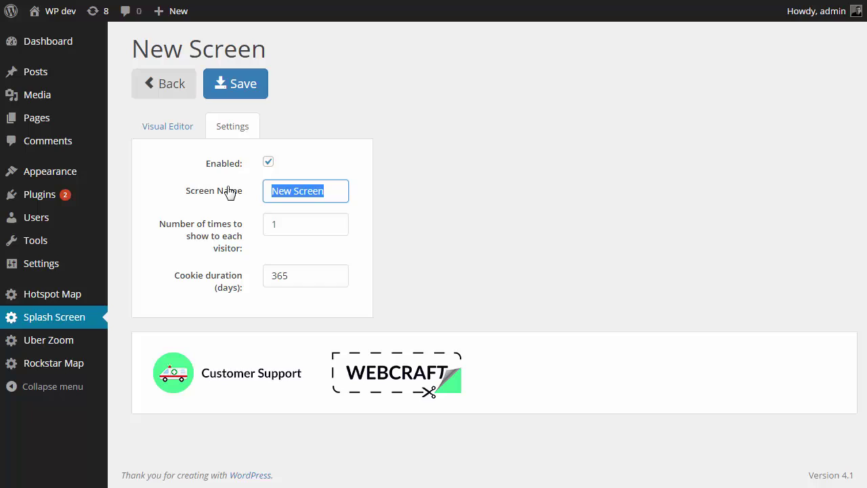
{"action": "type", "text": "Test"}
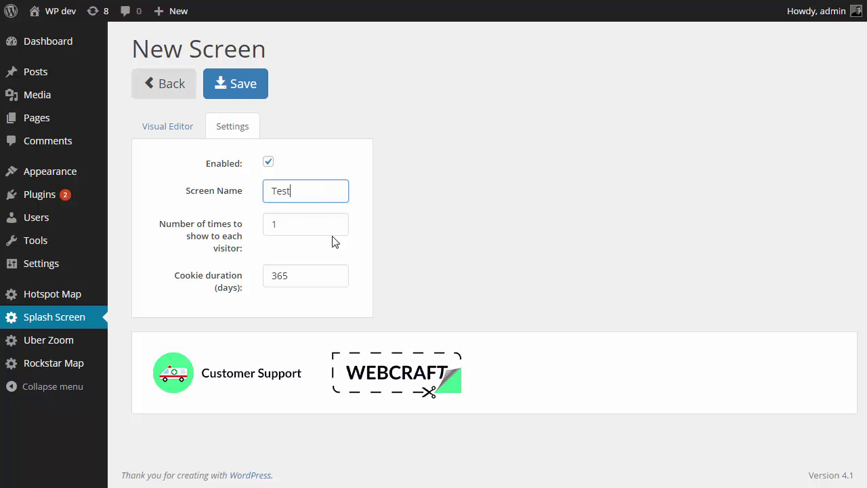
{"action": "key", "text": "Tab"}
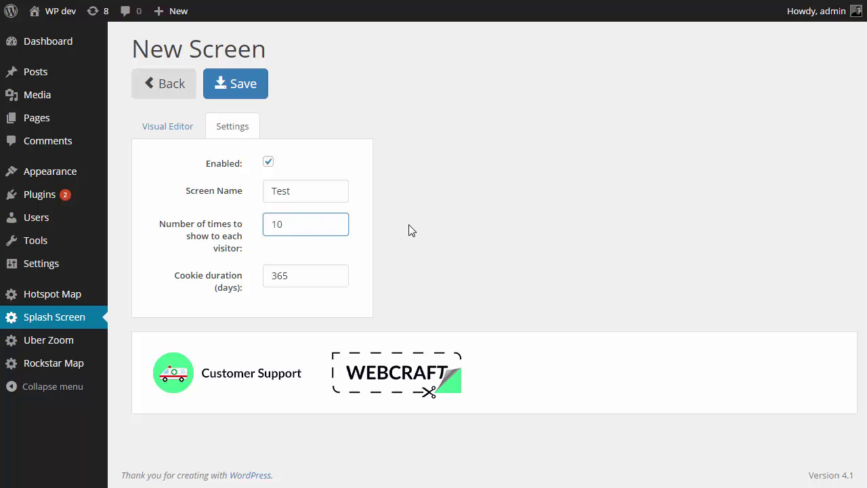
Save the Test splash screen and check it on the front end.
{"action": "left_click", "coordinate": [237, 87]}
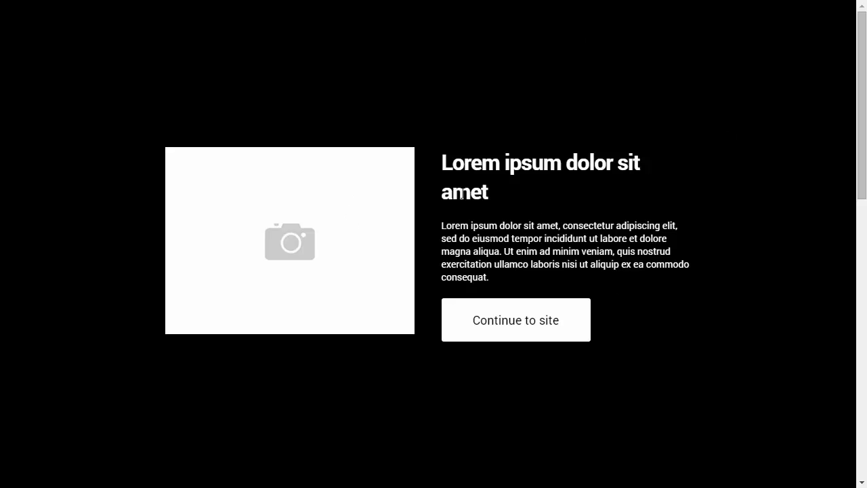
{"action": "left_click", "coordinate": [520, 328]}
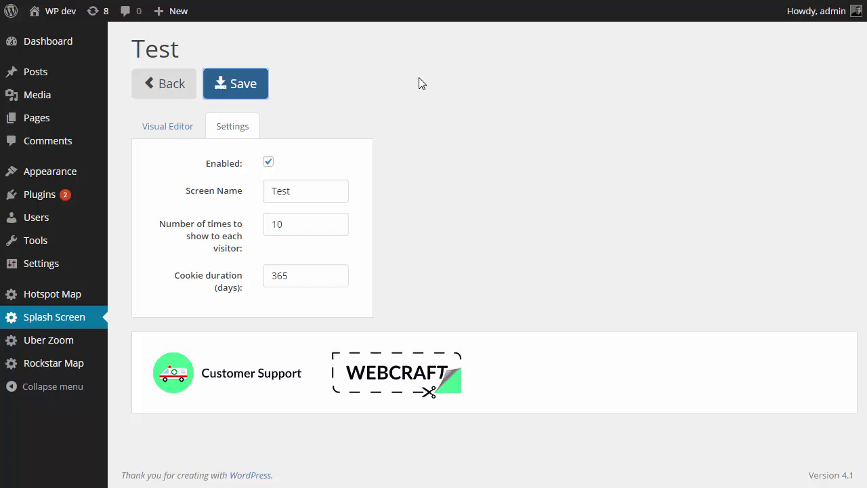
{"action": "left_click", "coordinate": [164, 128]}
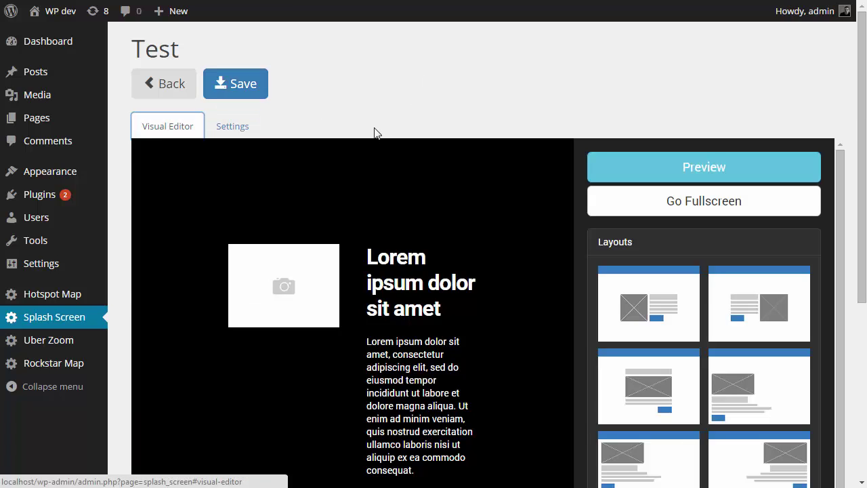
Preview the default Lorem ipsum layout at full size, then close the preview.
{"action": "left_click", "coordinate": [610, 201]}
{"action": "left_click", "coordinate": [654, 176]}
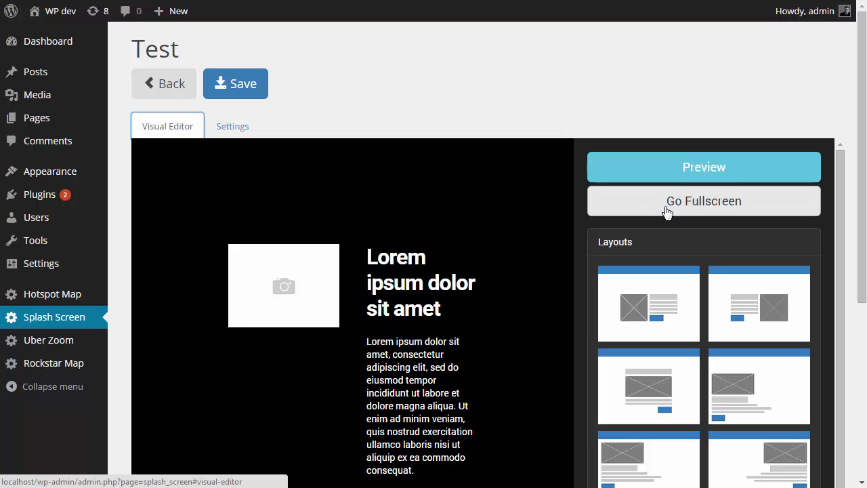
{"action": "scroll", "coordinate": [663, 197], "scroll_direction": "down", "scroll_amount": 1}
{"action": "scroll", "coordinate": [668, 201], "scroll_direction": "up", "scroll_amount": 1}
{"action": "left_click", "coordinate": [705, 167]}
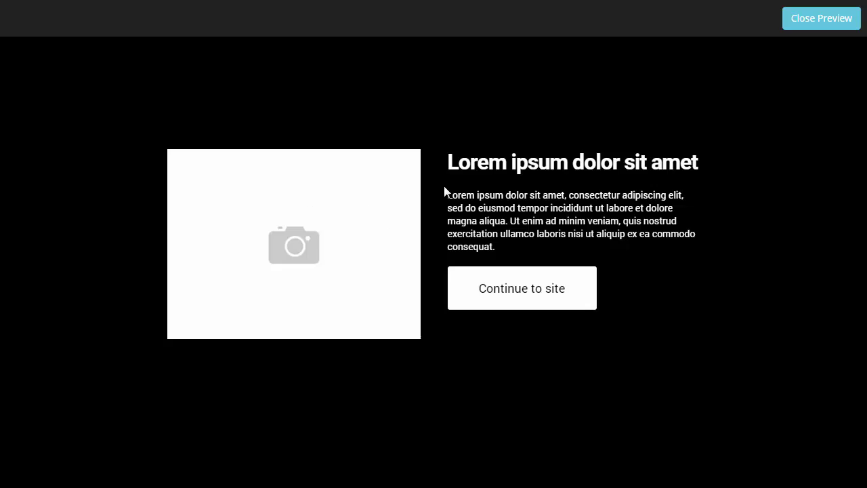
{"action": "left_click", "coordinate": [808, 25]}
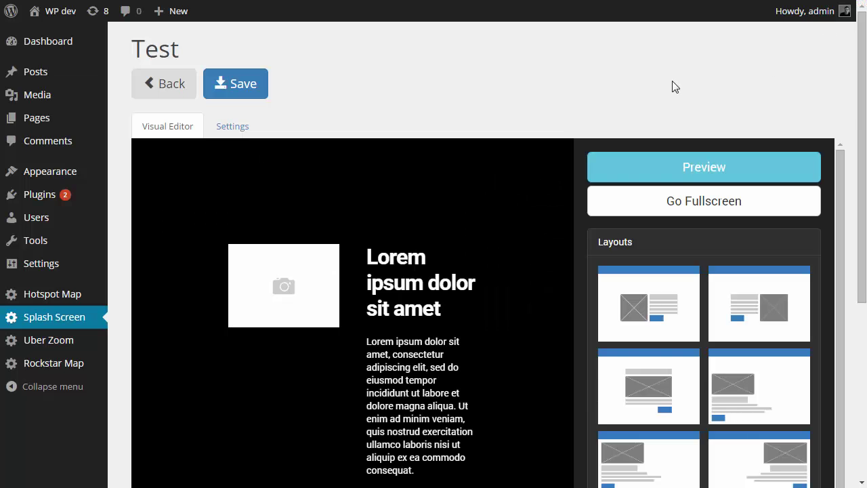
Expand the splash editor to full screen and look over the available layouts.
{"action": "left_click", "coordinate": [674, 200]}
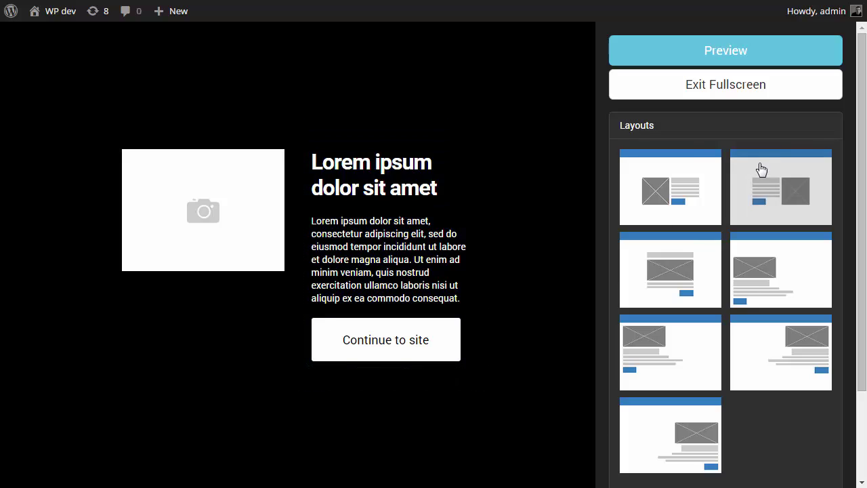
{"action": "scroll", "coordinate": [764, 180], "scroll_direction": "down", "scroll_amount": 3}
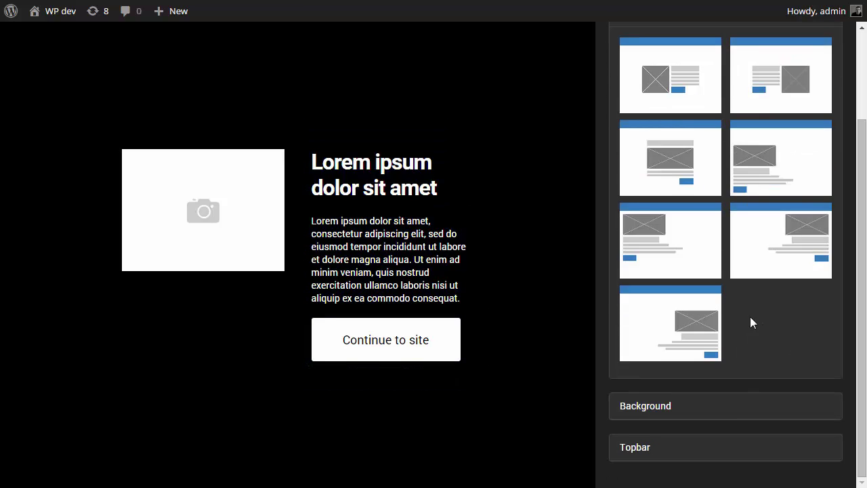
{"action": "scroll", "coordinate": [750, 317], "scroll_direction": "up", "scroll_amount": 3}
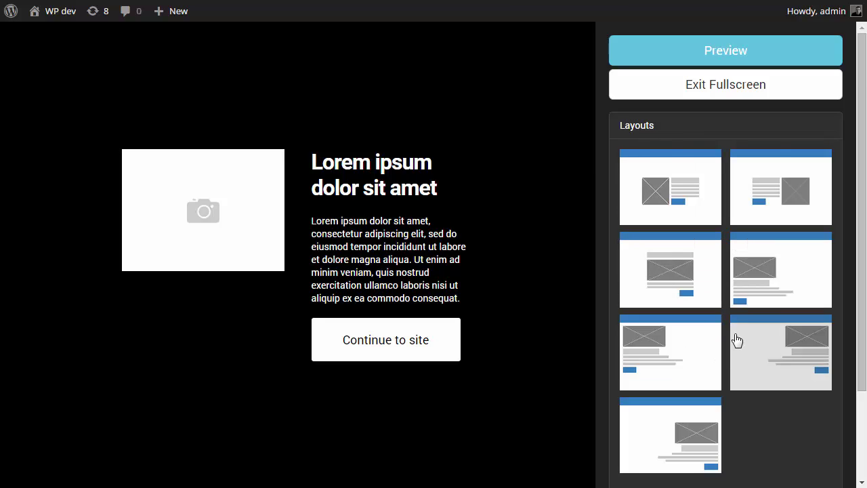
{"action": "scroll", "coordinate": [736, 338], "scroll_direction": "down", "scroll_amount": 1}
{"action": "scroll", "coordinate": [759, 339], "scroll_direction": "up", "scroll_amount": 1}
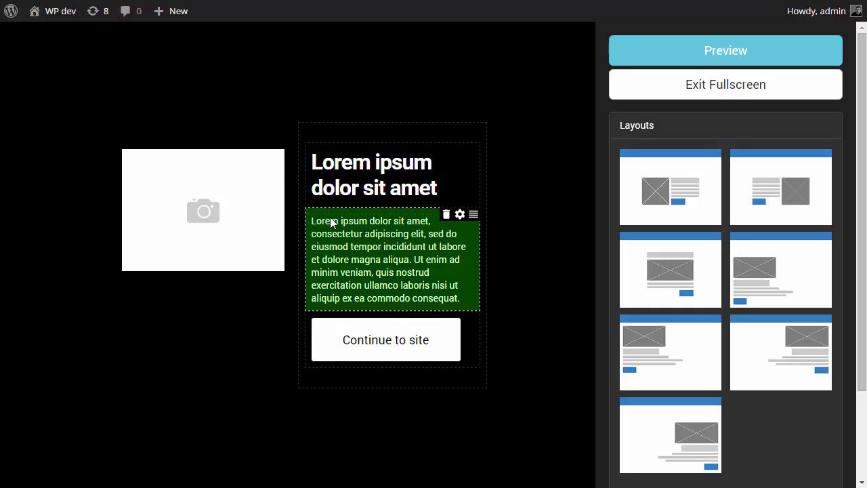
Apply the centred layout, then a right-aligned layout with the image above the text.
{"action": "left_click", "coordinate": [698, 269]}
{"action": "left_click", "coordinate": [600, 139]}
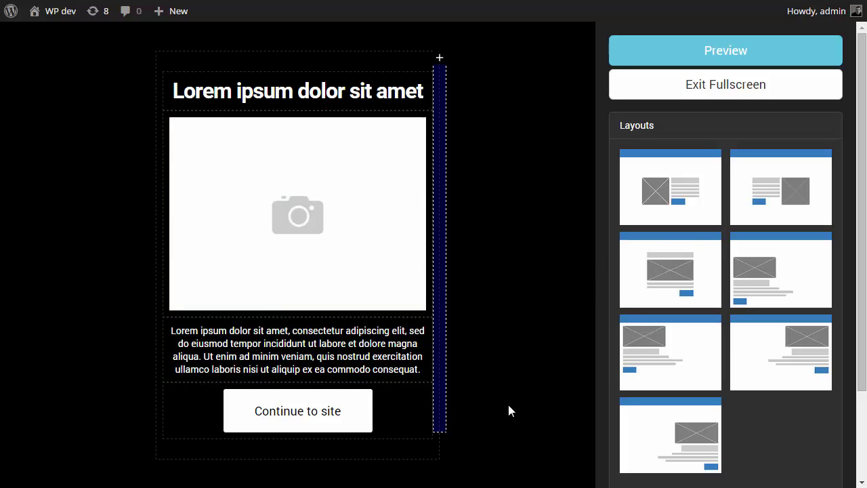
{"action": "left_click", "coordinate": [668, 444]}
{"action": "left_click", "coordinate": [602, 134]}
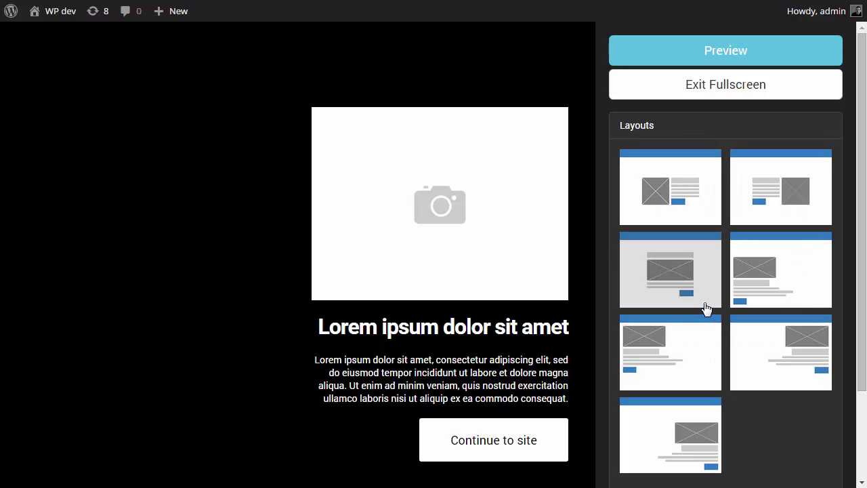
Switch to the two-column layout with the image left of the heading, text and button.
{"action": "left_click", "coordinate": [678, 205]}
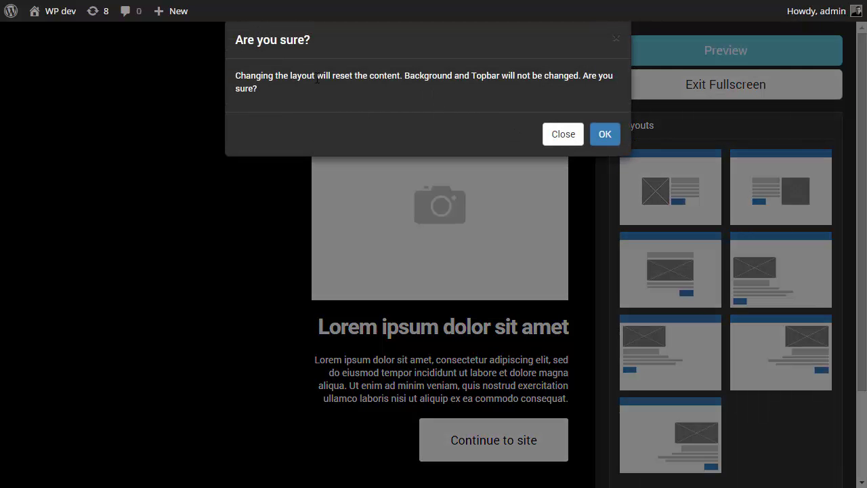
{"action": "left_click_drag", "start_coordinate": [319, 76], "coordinate": [402, 76]}
{"action": "left_click", "coordinate": [399, 78]}
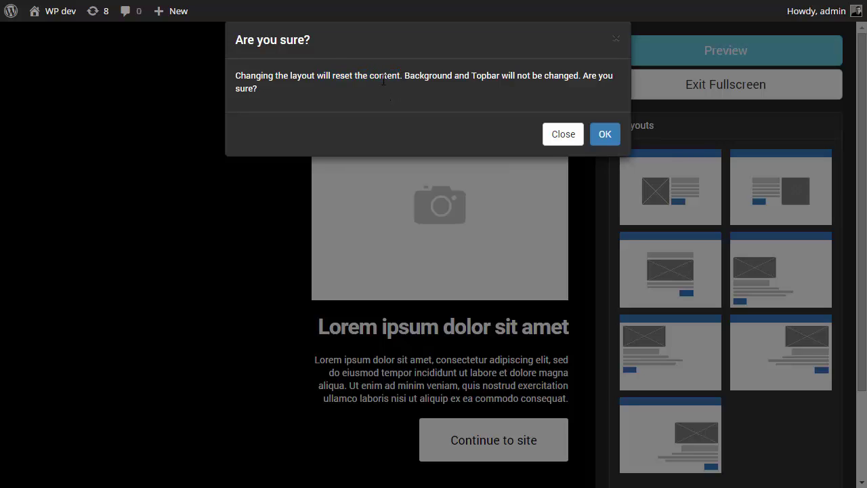
{"action": "left_click", "coordinate": [604, 135]}
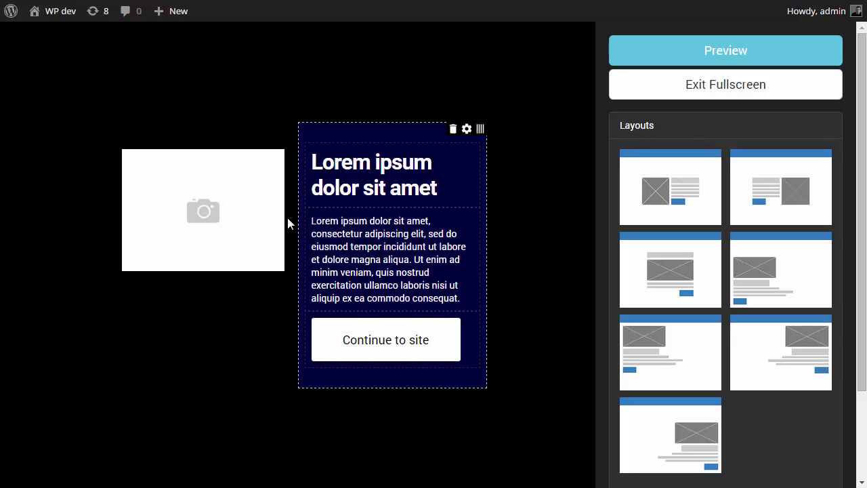
Turn on the splash screen's top bar.
{"action": "left_click", "coordinate": [646, 128]}
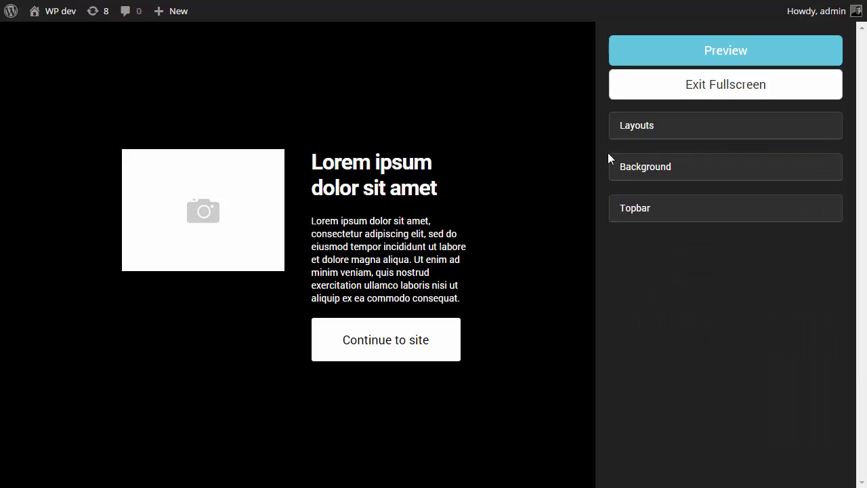
{"action": "left_click", "coordinate": [653, 217]}
{"action": "left_click", "coordinate": [721, 244]}
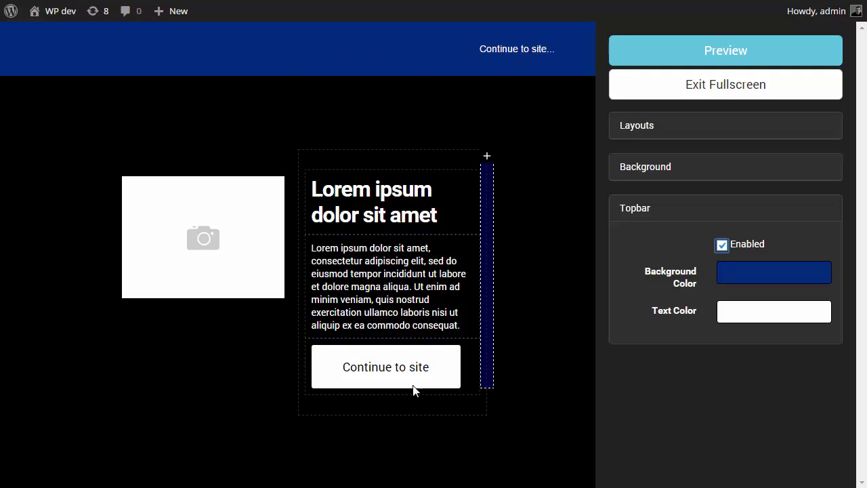
{"action": "mouse_move", "coordinate": [402, 388]}
Preview the splash screen as visitors see it, then leave fullscreen editing.
{"action": "left_click", "coordinate": [621, 55]}
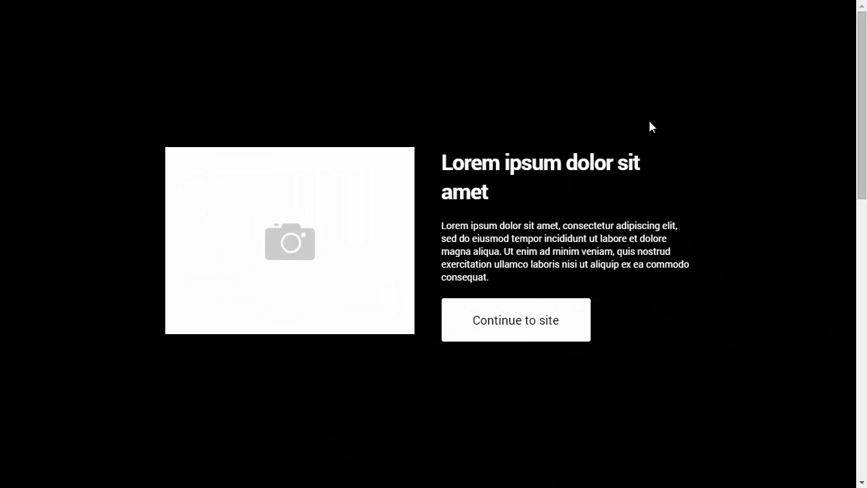
{"action": "left_click", "coordinate": [801, 22]}
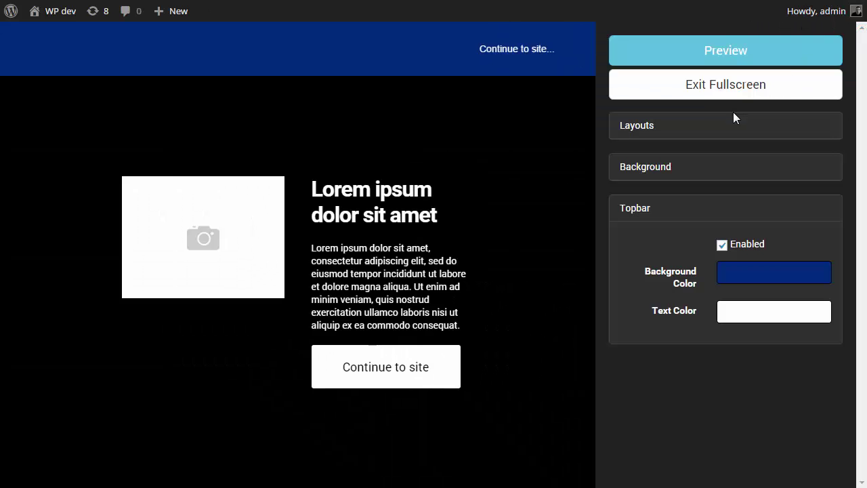
{"action": "left_click", "coordinate": [693, 86]}
Save the splash screen, reload the site to view it, and continue to the site.
{"action": "left_click", "coordinate": [246, 93]}
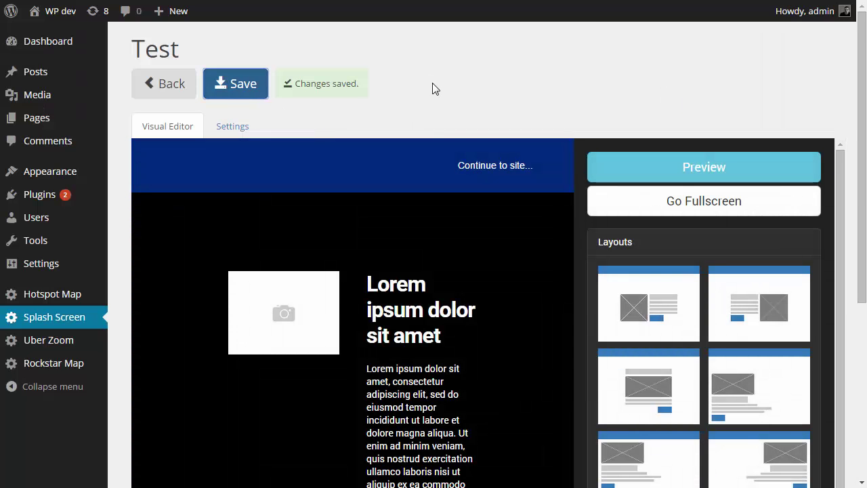
{"action": "key", "text": "ctrl+Tab"}
{"action": "key", "text": "F5"}
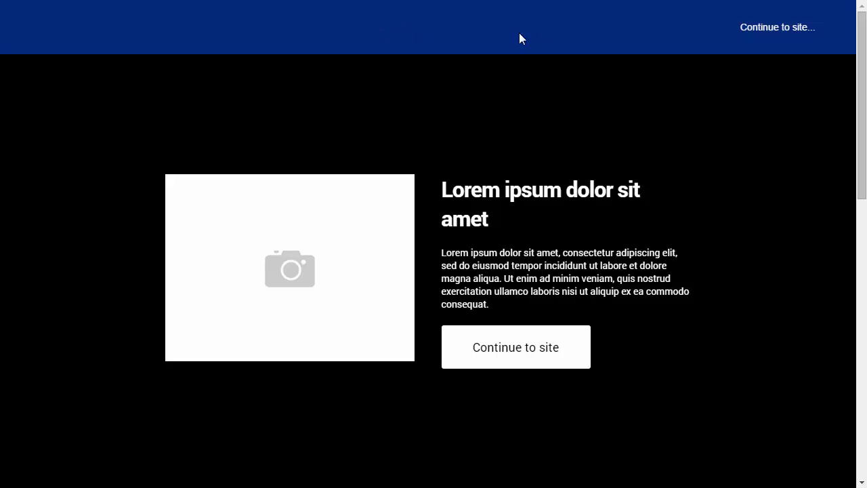
{"action": "left_click", "coordinate": [750, 33]}
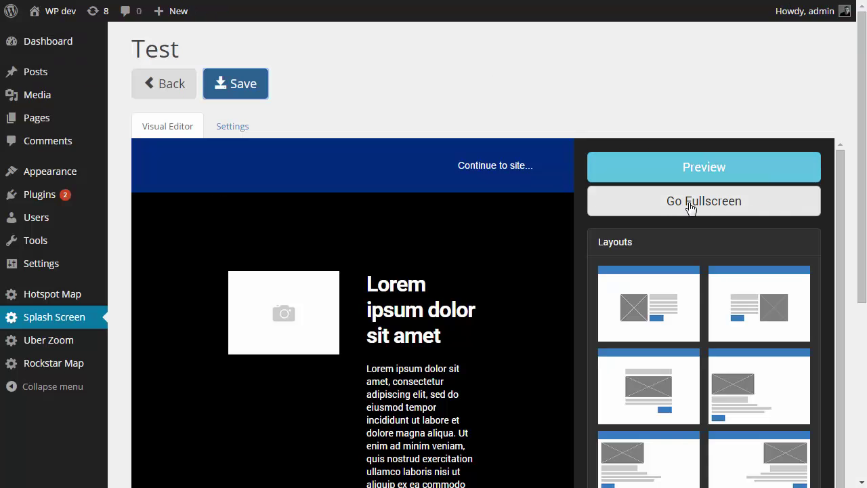
With the editor in full screen, turn off the splash screen's top bar.
{"action": "left_click", "coordinate": [749, 206]}
{"action": "scroll", "coordinate": [779, 273], "scroll_direction": "down", "scroll_amount": 3}
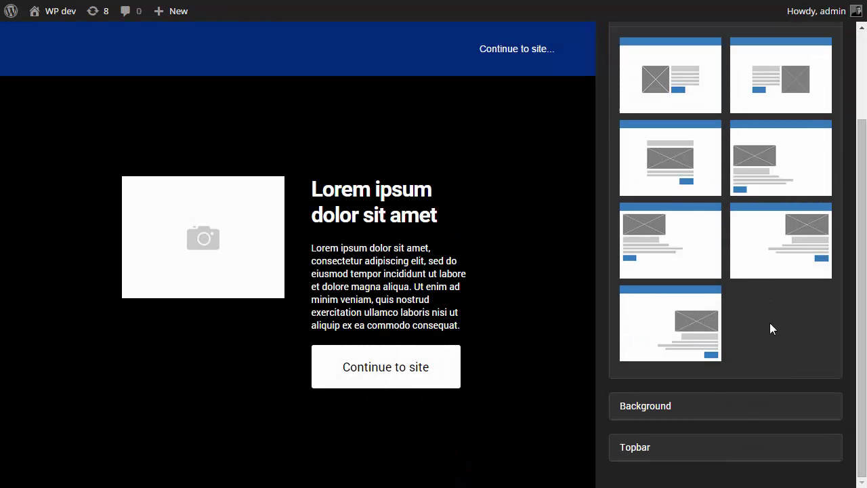
{"action": "left_click", "coordinate": [699, 444]}
{"action": "left_click", "coordinate": [721, 361]}
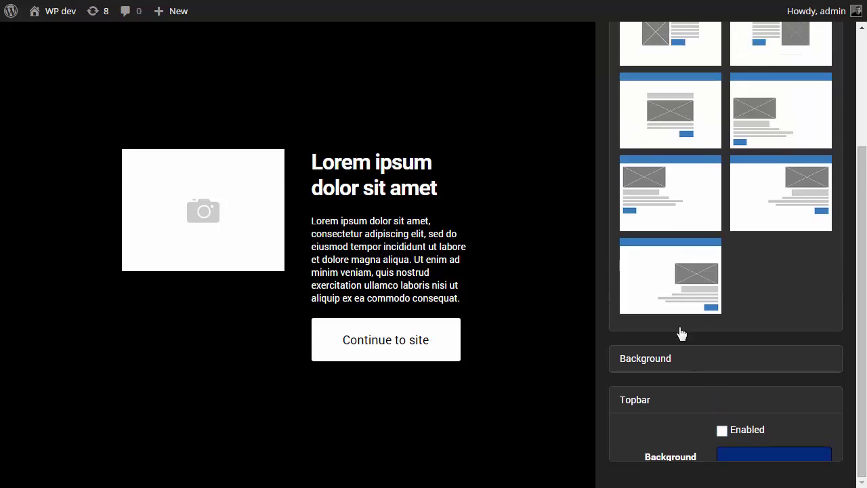
Set the background to solid black after trying image and video background options.
{"action": "left_click", "coordinate": [685, 409]}
{"action": "scroll", "coordinate": [737, 325], "scroll_direction": "down", "scroll_amount": 4}
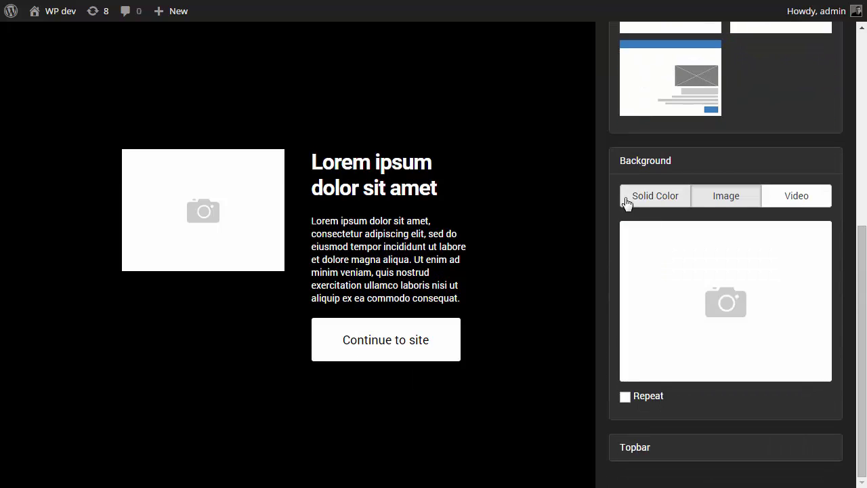
{"action": "left_click", "coordinate": [671, 201]}
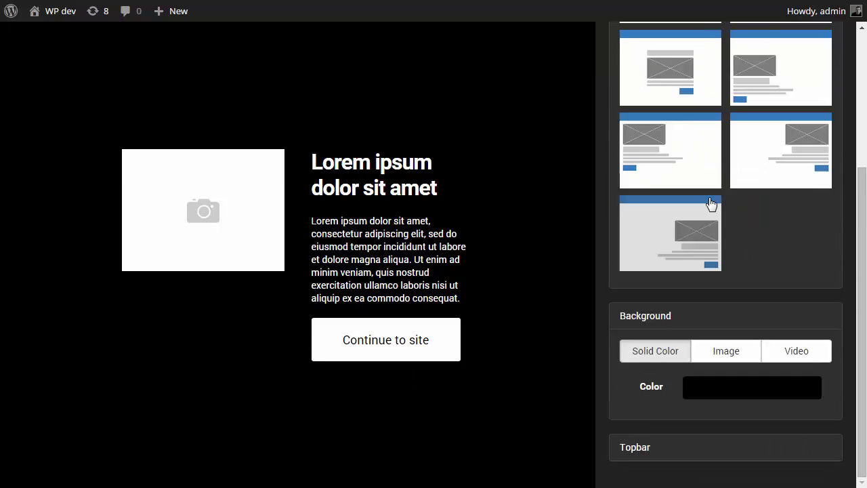
{"action": "left_click", "coordinate": [712, 391]}
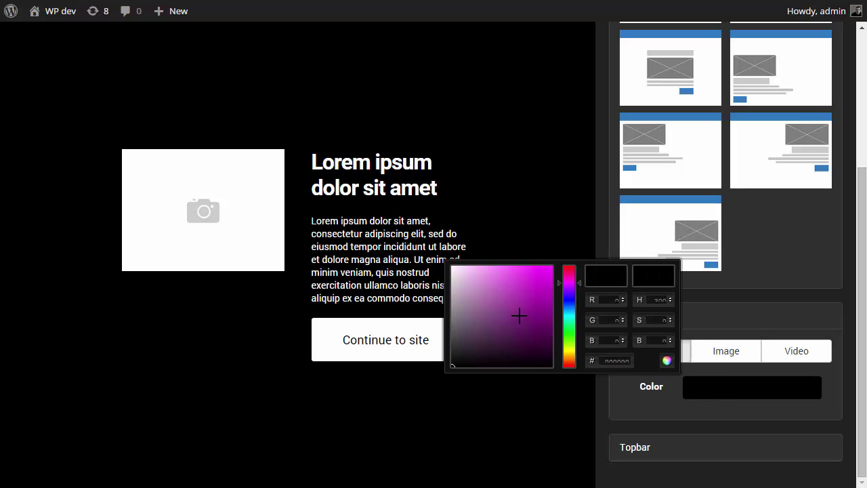
{"action": "left_click_drag", "start_coordinate": [509, 316], "coordinate": [431, 369]}
{"action": "left_click", "coordinate": [726, 350]}
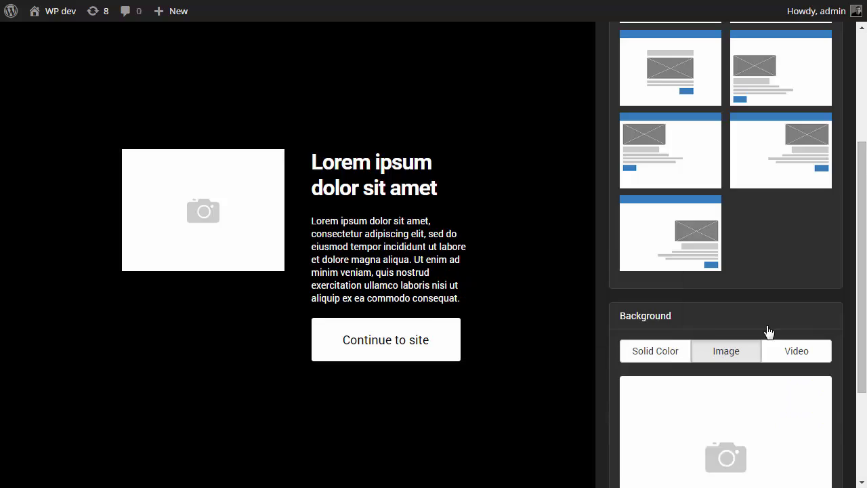
{"action": "scroll", "coordinate": [719, 321], "scroll_direction": "down", "scroll_amount": 2}
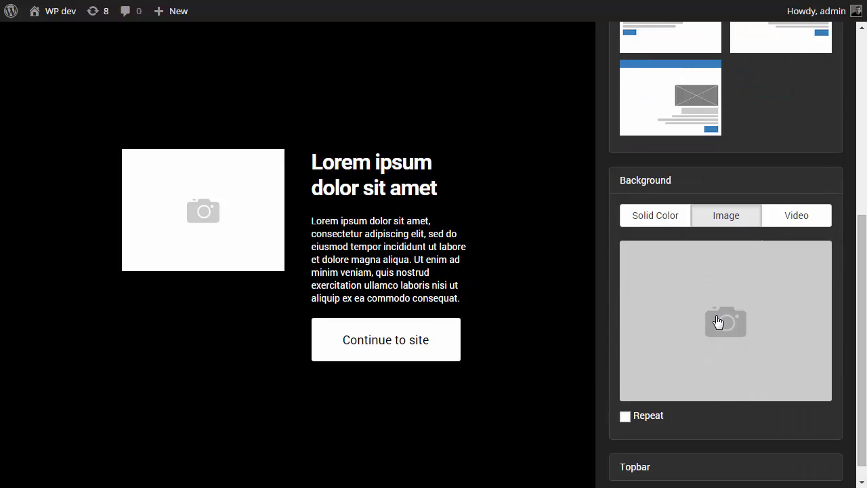
{"action": "left_click", "coordinate": [783, 222]}
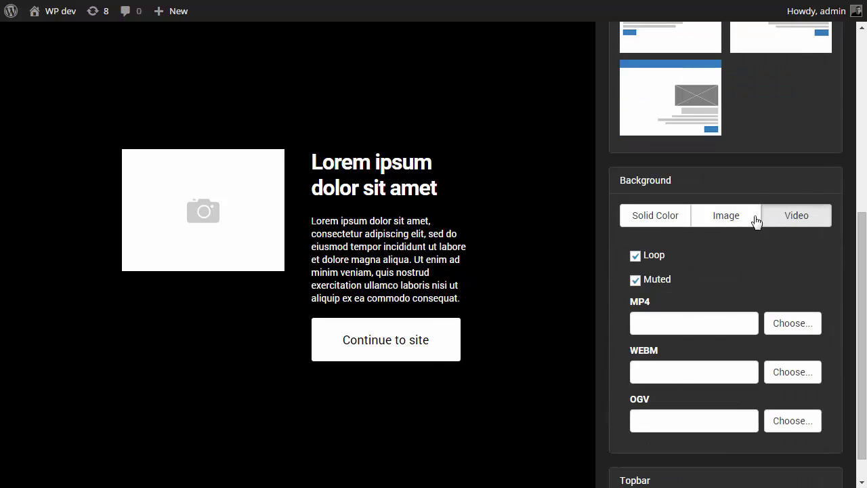
{"action": "left_click", "coordinate": [726, 224]}
{"action": "left_click", "coordinate": [641, 220]}
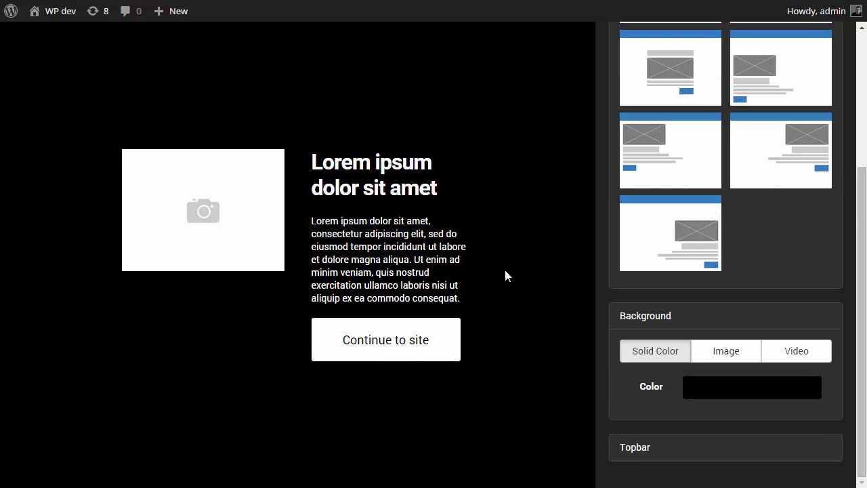
Set the image column's span to 1.
{"action": "mouse_move", "coordinate": [245, 133]}
{"action": "mouse_move", "coordinate": [364, 136]}
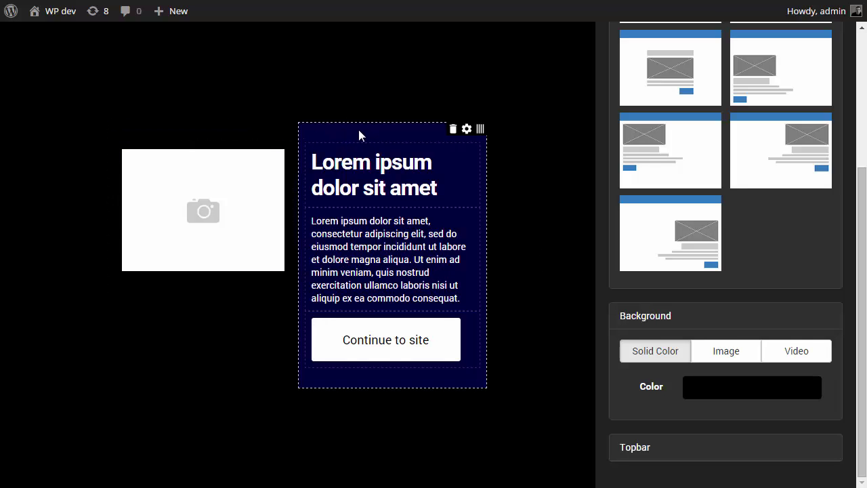
{"action": "mouse_move", "coordinate": [418, 175]}
{"action": "mouse_move", "coordinate": [333, 133]}
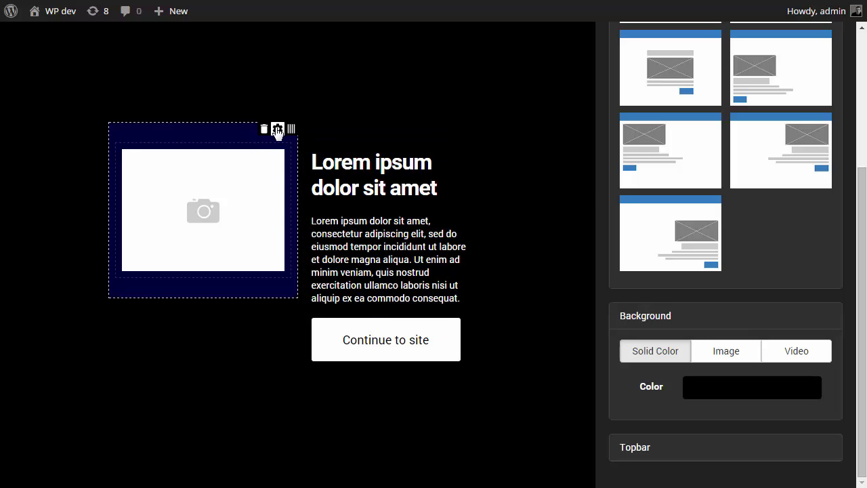
{"action": "left_click", "coordinate": [277, 130]}
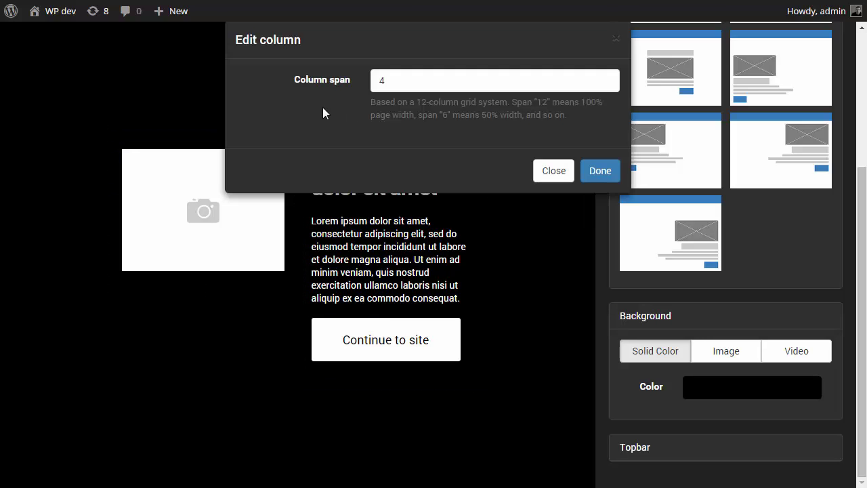
{"action": "double_click", "coordinate": [389, 80]}
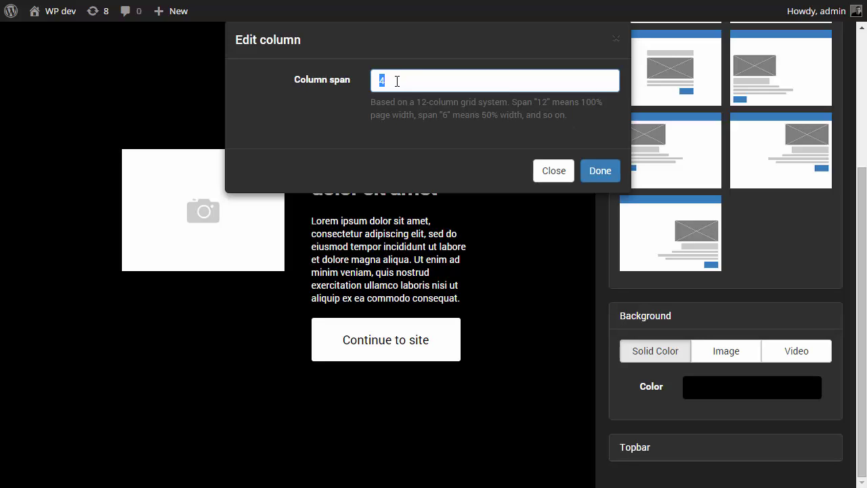
{"action": "type", "text": "1"}
{"action": "left_click", "coordinate": [598, 170]}
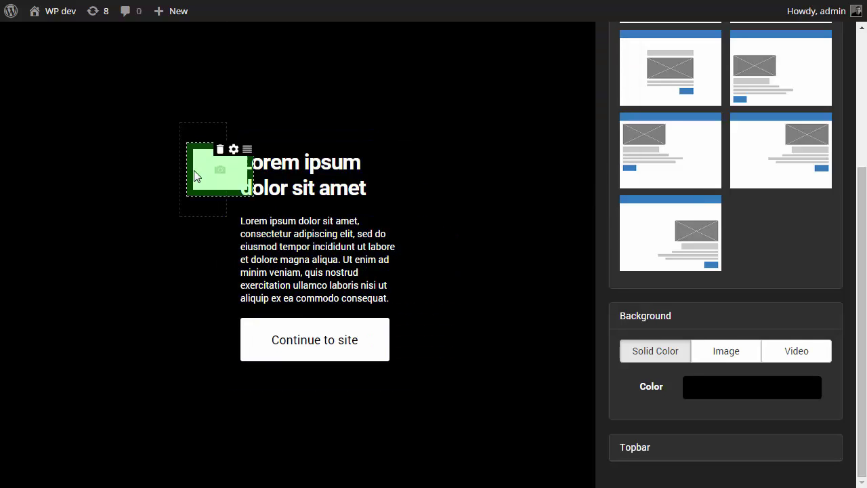
Widen the image column to span 4.
{"action": "left_click", "coordinate": [196, 186]}
{"action": "left_click", "coordinate": [207, 129]}
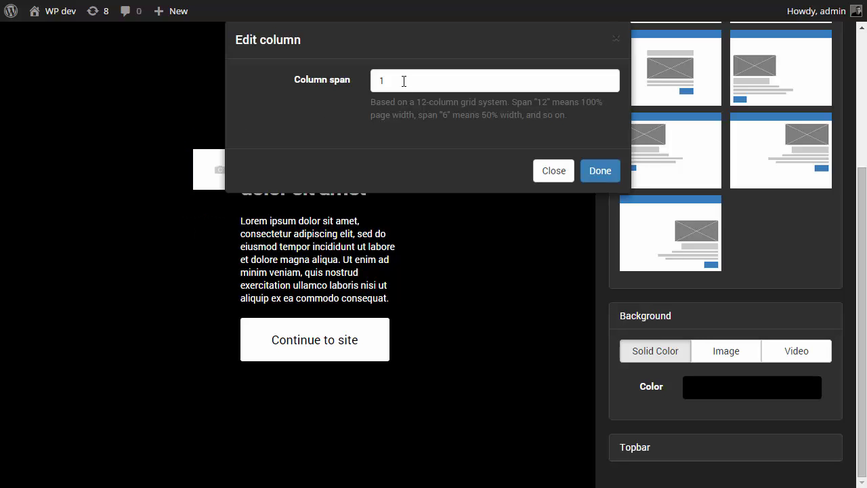
{"action": "left_click", "coordinate": [553, 170]}
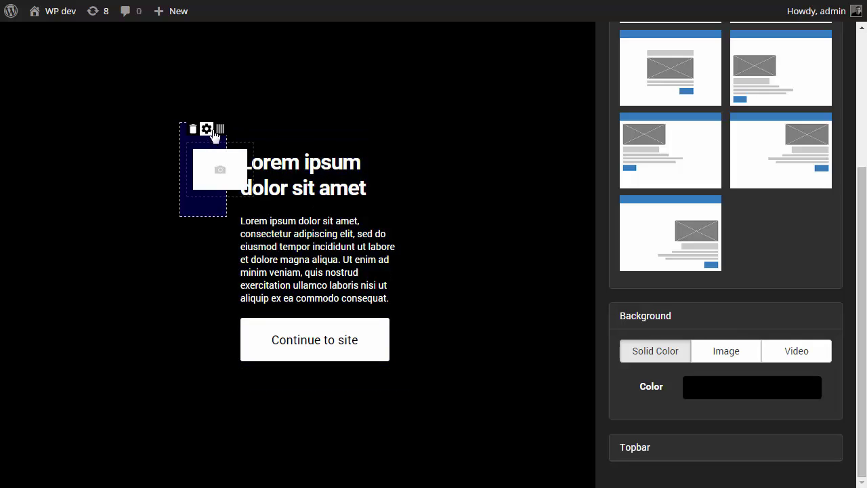
{"action": "left_click", "coordinate": [207, 129]}
{"action": "left_click_drag", "start_coordinate": [403, 72], "coordinate": [350, 82]}
{"action": "type", "text": "4"}
{"action": "left_click", "coordinate": [595, 170]}
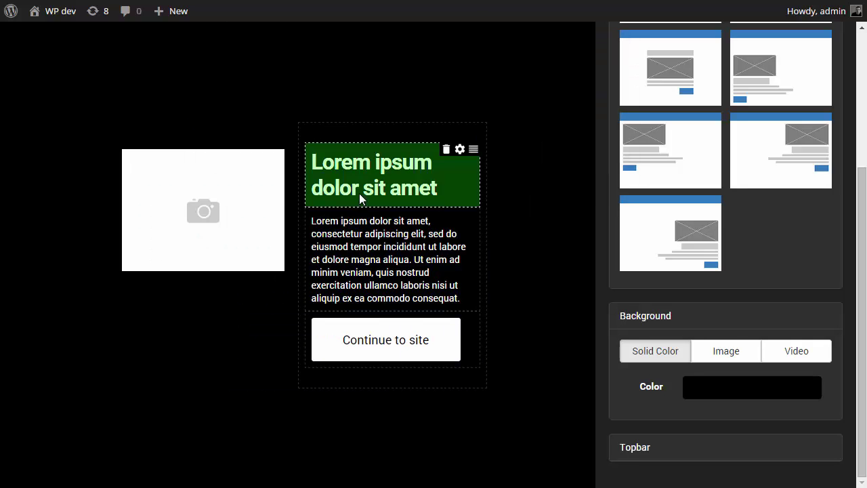
Set the text column's span to 4 after briefly making it full width at 12.
{"action": "left_click", "coordinate": [466, 130]}
{"action": "left_click_drag", "start_coordinate": [476, 79], "coordinate": [314, 83]}
{"action": "type", "text": "12"}
{"action": "left_click", "coordinate": [600, 170]}
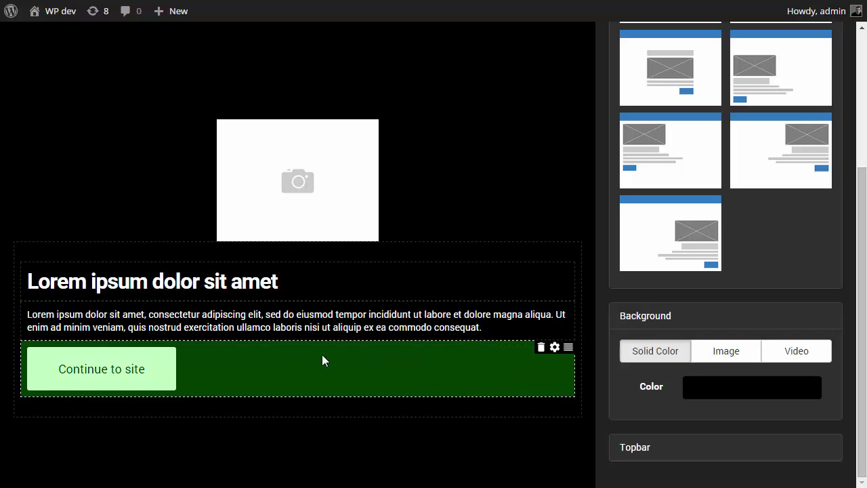
{"action": "left_click", "coordinate": [561, 245]}
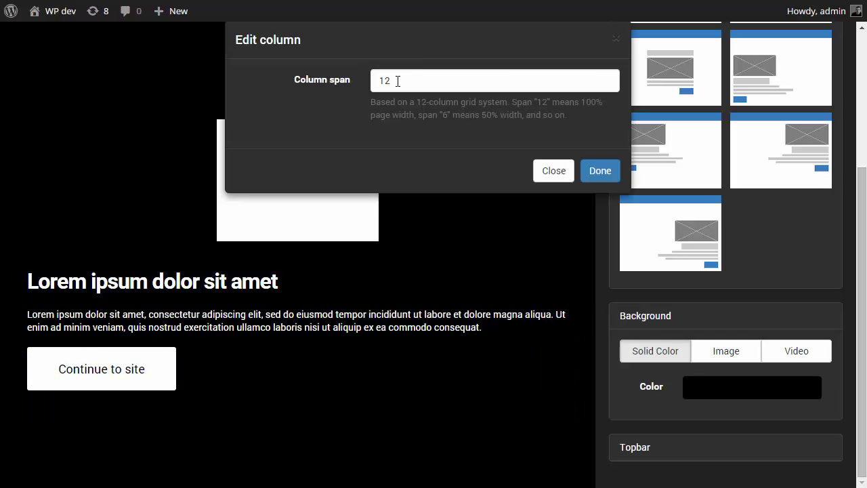
{"action": "double_click", "coordinate": [397, 81]}
{"action": "type", "text": "4"}
{"action": "left_click", "coordinate": [594, 178]}
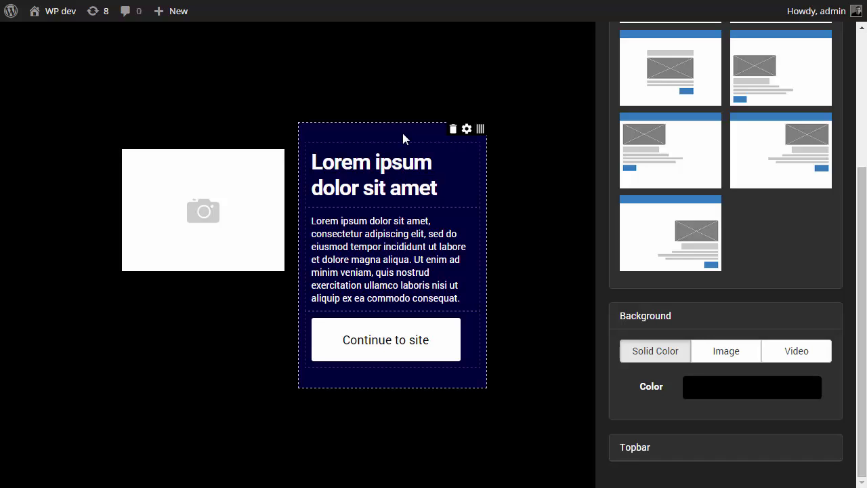
Delete the heading and the paragraph block from the text column.
{"action": "left_click", "coordinate": [446, 151]}
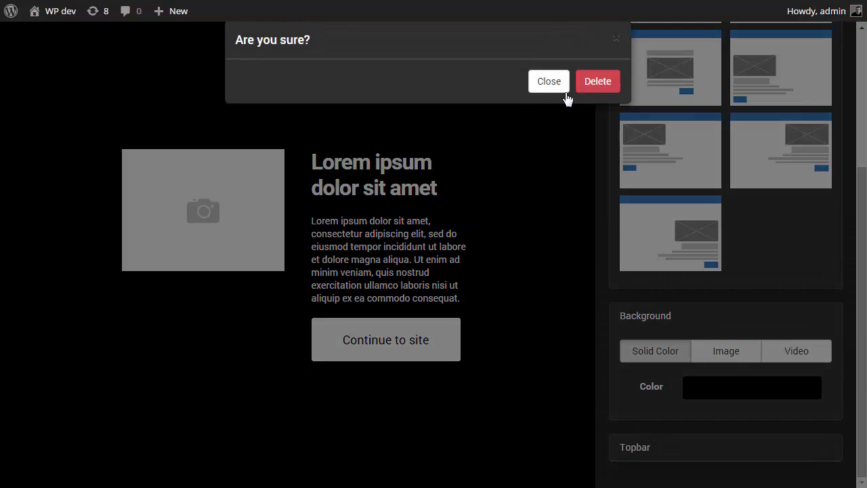
{"action": "left_click", "coordinate": [588, 82]}
{"action": "left_click", "coordinate": [445, 181]}
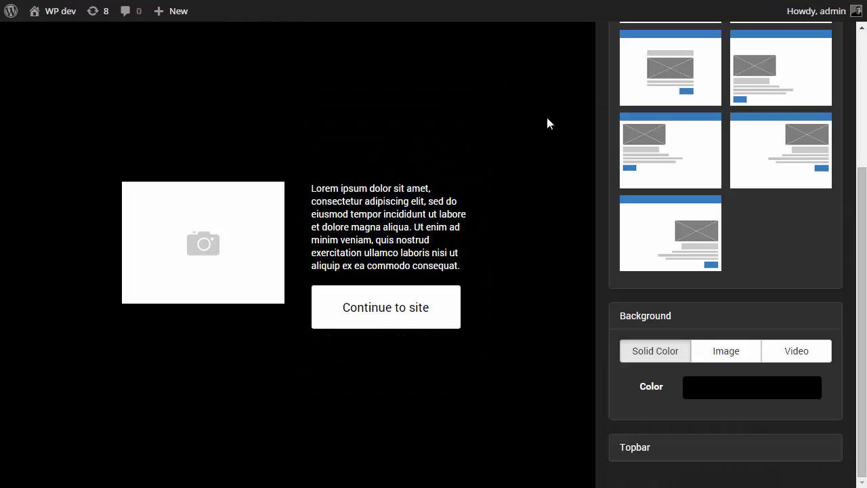
{"action": "left_click", "coordinate": [596, 81]}
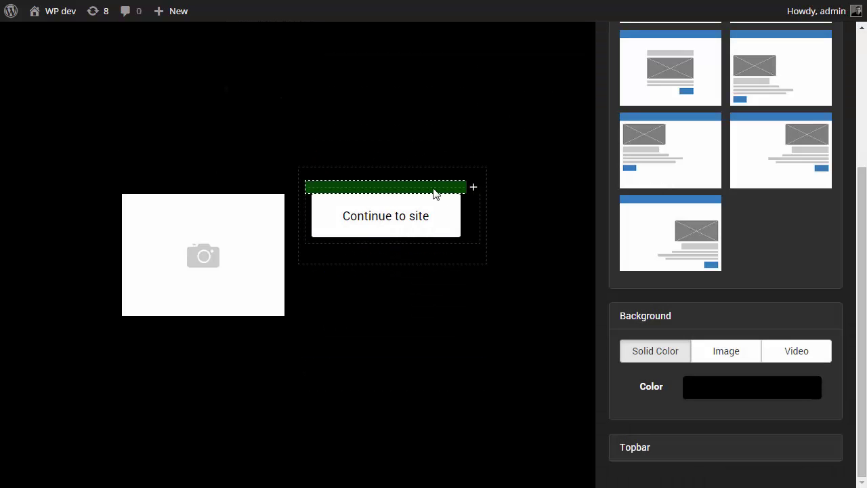
Insert a text block above the button, removing an extra third column and keeping span 4.
{"action": "left_click", "coordinate": [472, 188]}
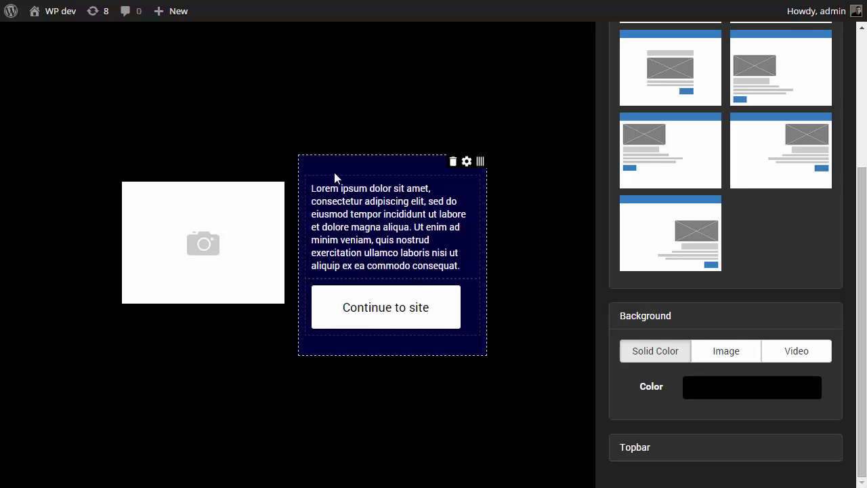
{"action": "left_click", "coordinate": [488, 166]}
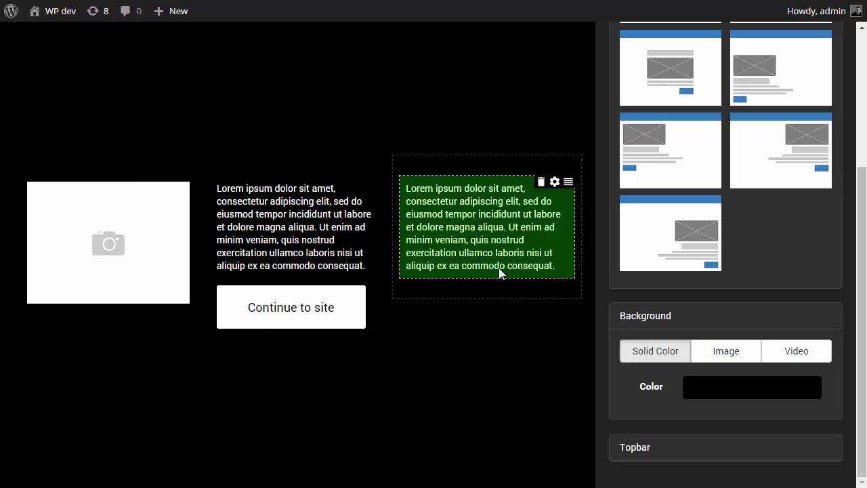
{"action": "left_click", "coordinate": [546, 163]}
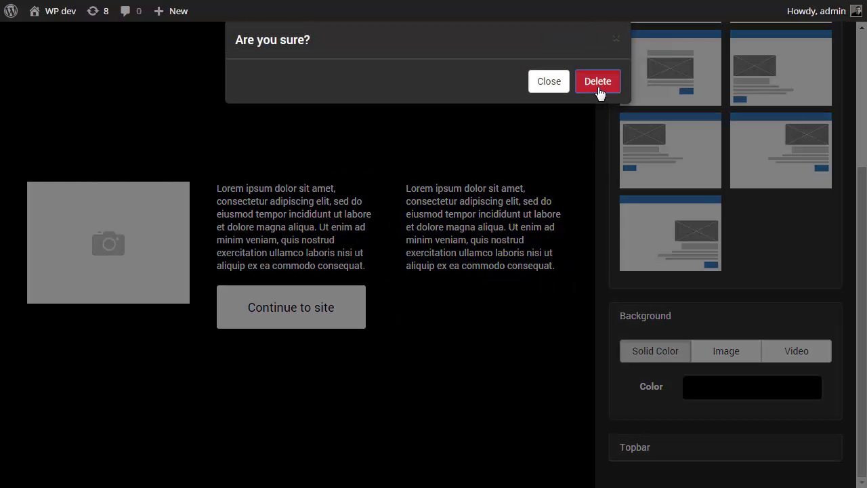
{"action": "left_click", "coordinate": [597, 82]}
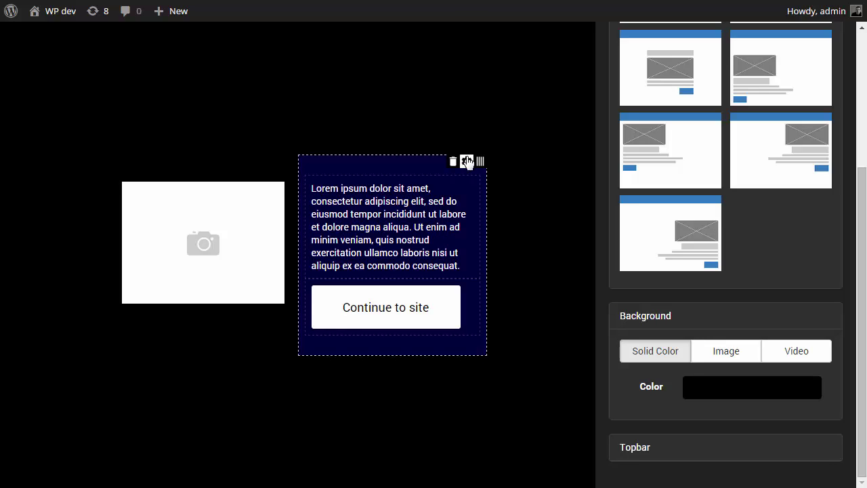
{"action": "left_click", "coordinate": [467, 162]}
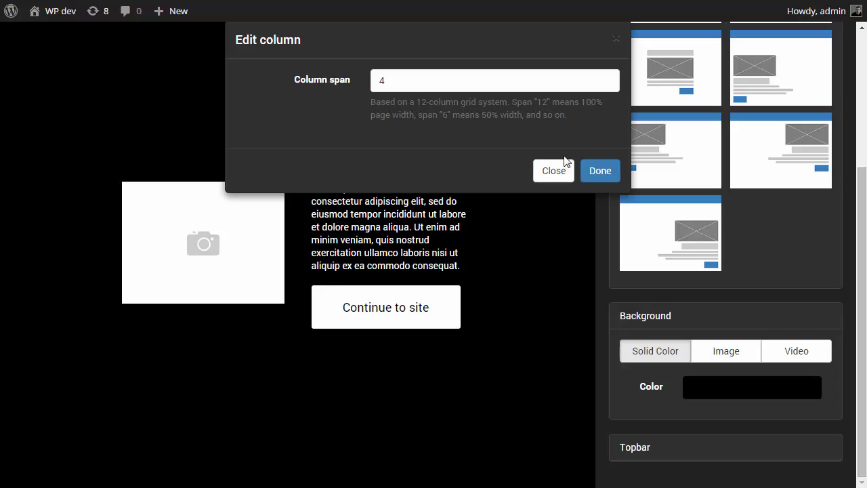
{"action": "left_click", "coordinate": [584, 167]}
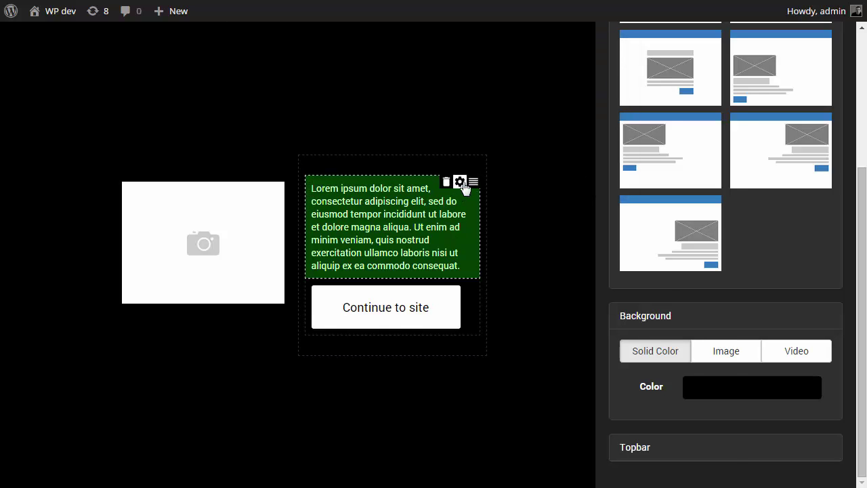
In the text block's settings, delete everything after 'Lorem ipsum dolor sit amet'.
{"action": "left_click", "coordinate": [461, 183]}
{"action": "left_click_drag", "start_coordinate": [357, 56], "coordinate": [418, 62]}
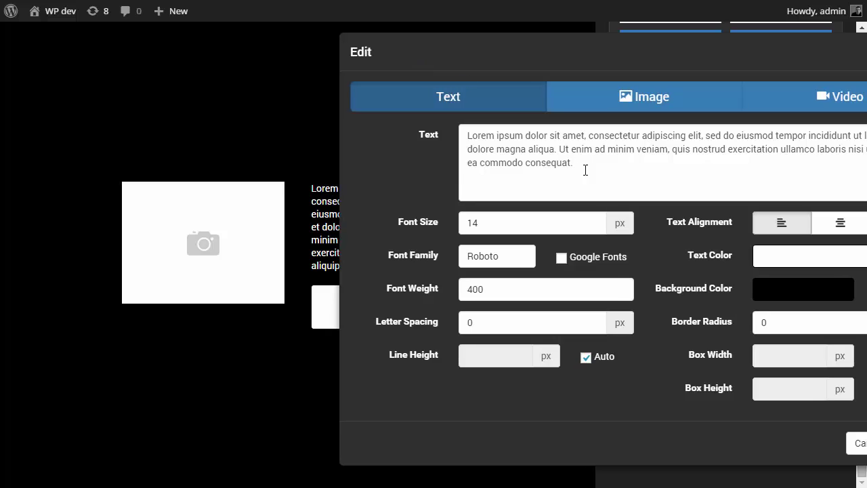
{"action": "left_click_drag", "start_coordinate": [585, 170], "coordinate": [585, 135]}
{"action": "key", "text": "BackSpace"}
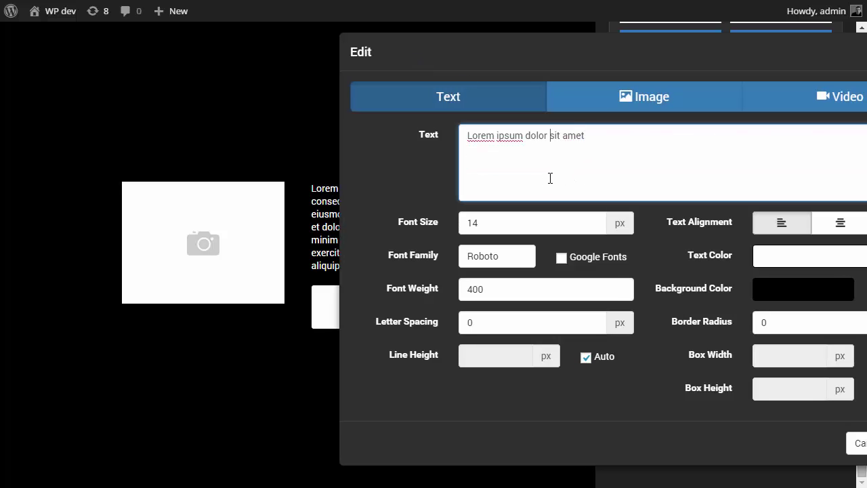
{"action": "left_click_drag", "start_coordinate": [405, 59], "coordinate": [335, 87]}
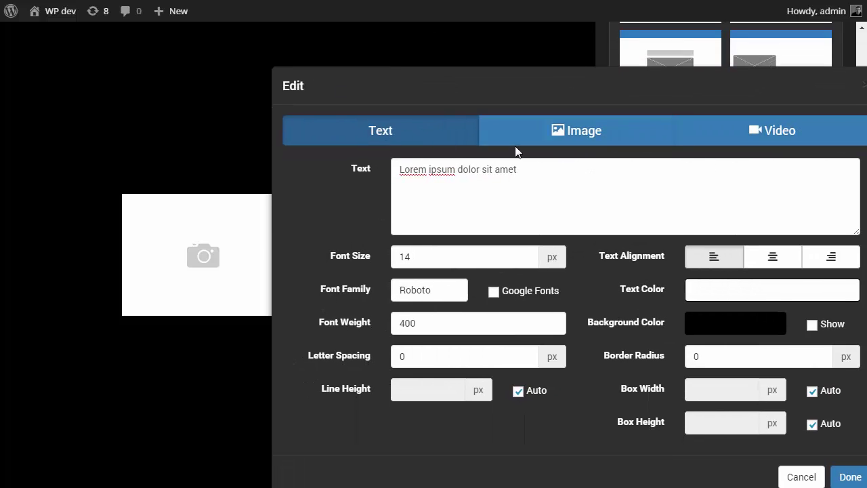
Switch the block to Image and insert the red bridge-tower photo from the Media Library.
{"action": "left_click", "coordinate": [575, 141]}
{"action": "left_click_drag", "start_coordinate": [421, 85], "coordinate": [677, 87]}
{"action": "left_click", "coordinate": [676, 239]}
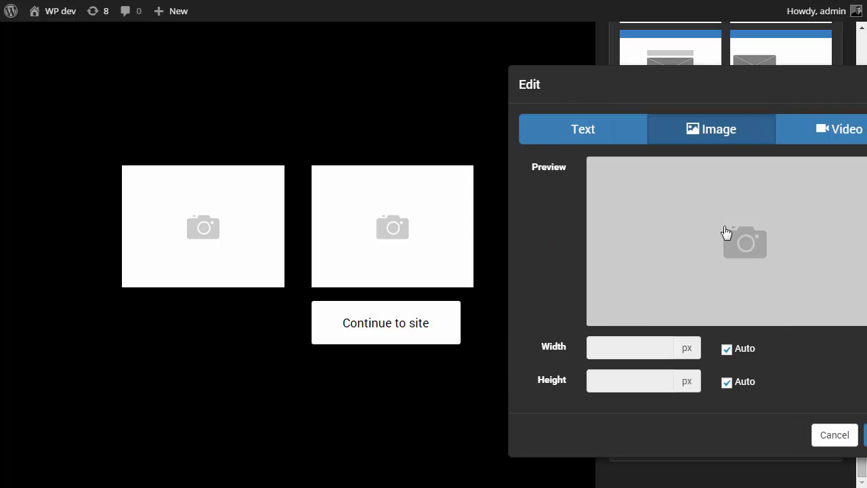
{"action": "left_click", "coordinate": [733, 251]}
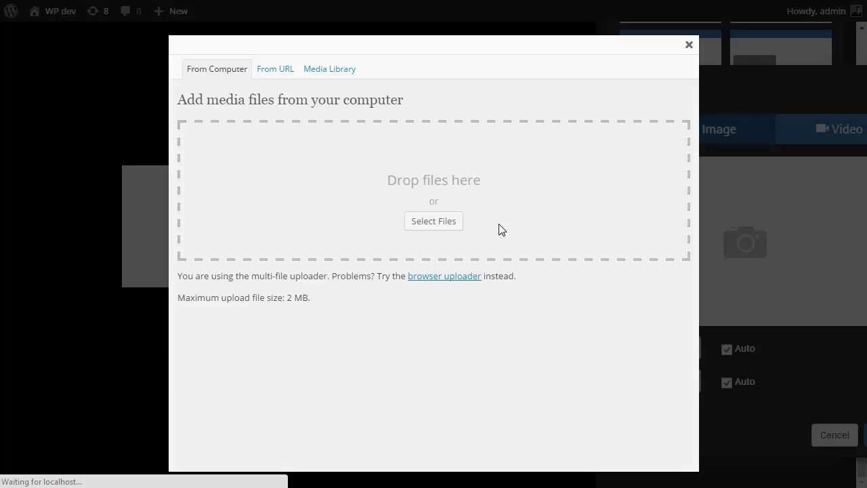
{"action": "left_click", "coordinate": [328, 70]}
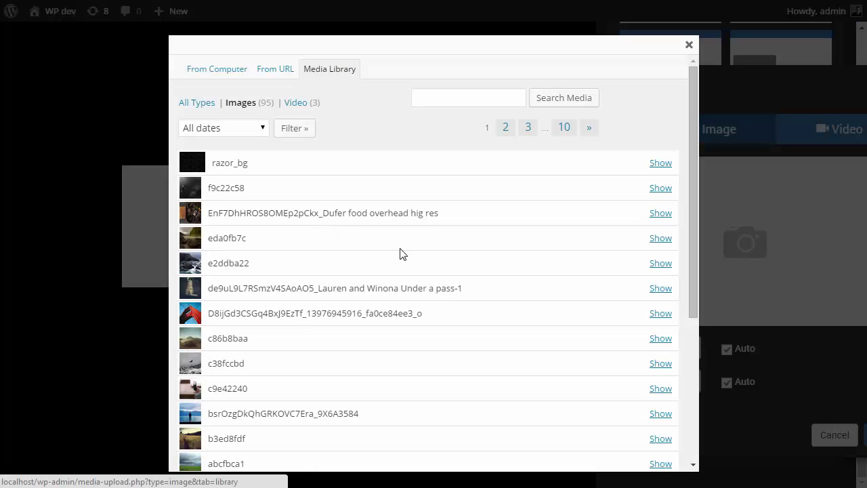
{"action": "left_click", "coordinate": [657, 314]}
{"action": "scroll", "coordinate": [515, 305], "scroll_direction": "down", "scroll_amount": 5}
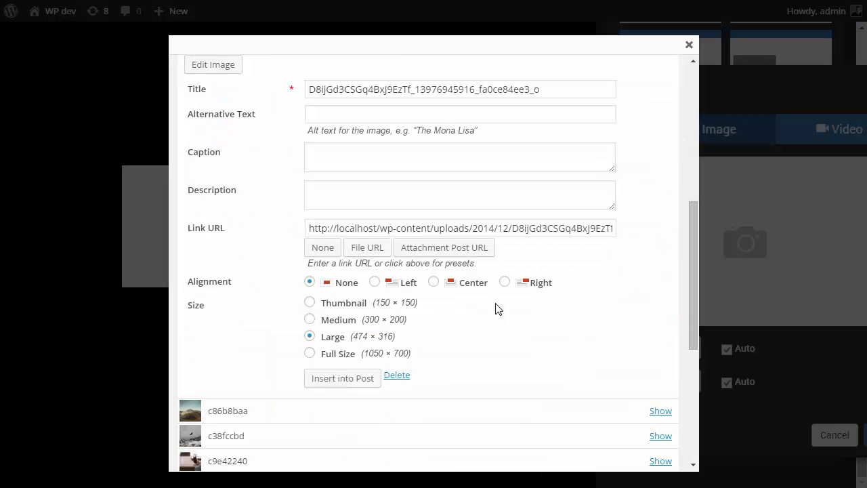
{"action": "left_click", "coordinate": [347, 380]}
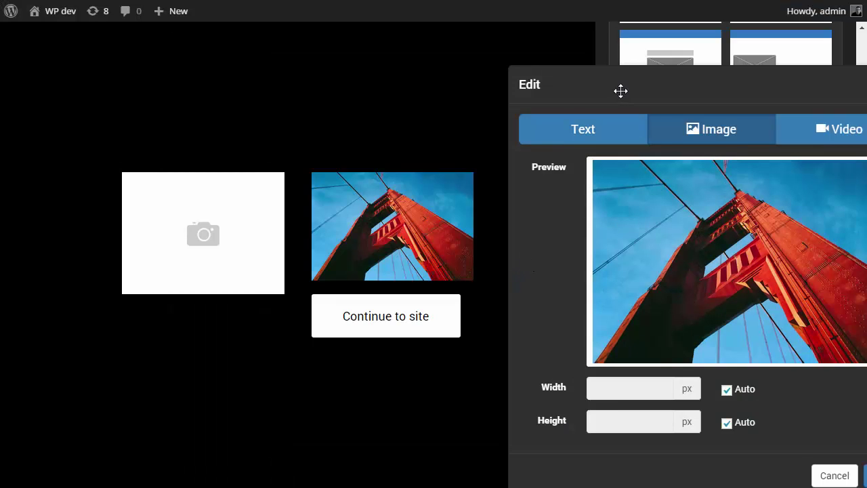
Switch the block to Video and try the HTML5 and YouTube formats.
{"action": "left_click_drag", "start_coordinate": [619, 91], "coordinate": [488, 64]}
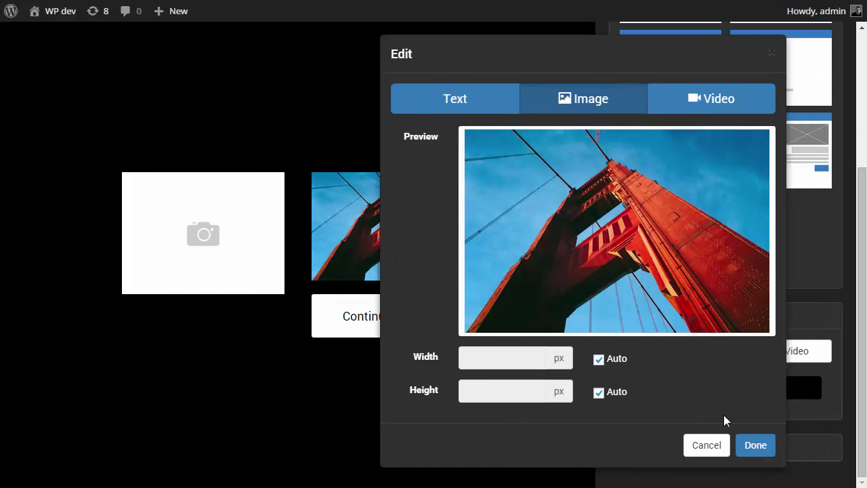
{"action": "left_click", "coordinate": [660, 101]}
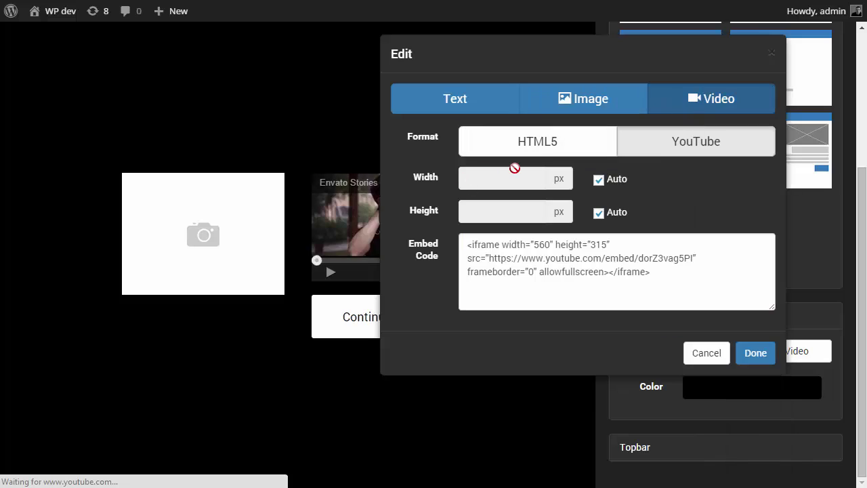
{"action": "left_click_drag", "start_coordinate": [609, 64], "coordinate": [729, 119]}
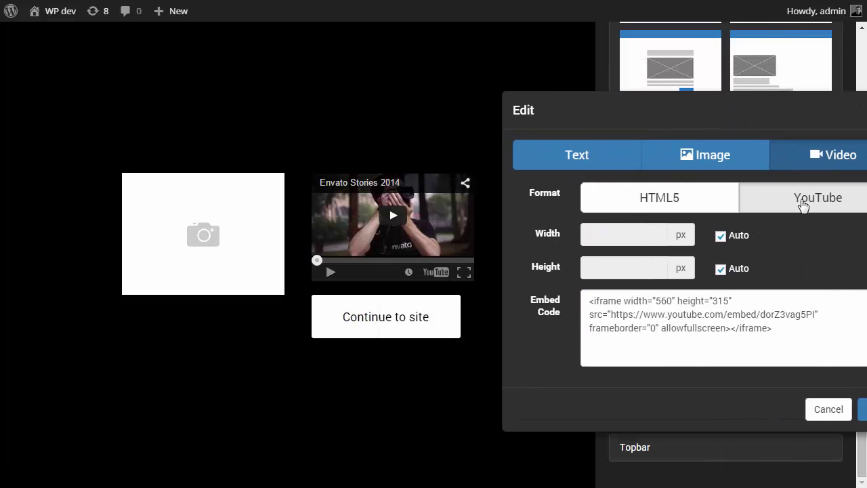
{"action": "left_click", "coordinate": [632, 203]}
{"action": "left_click", "coordinate": [774, 206]}
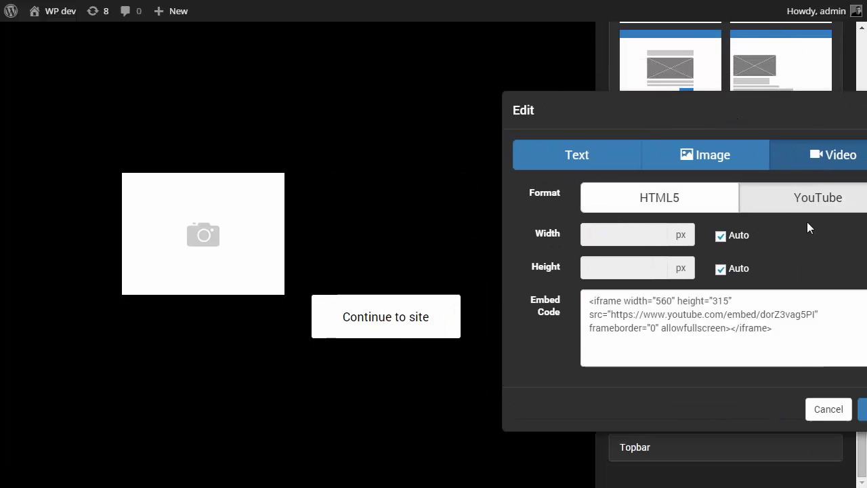
Select the YouTube embed code, then set the video format to HTML5.
{"action": "left_click_drag", "start_coordinate": [632, 102], "coordinate": [497, 69]}
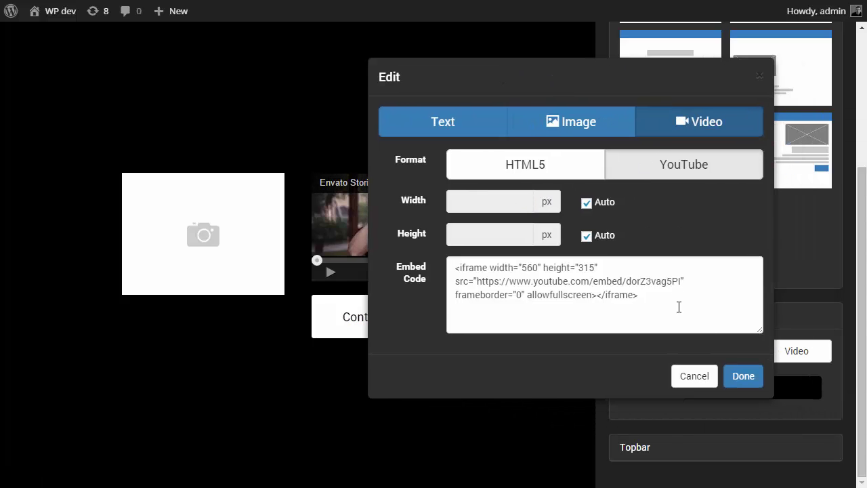
{"action": "triple_click", "coordinate": [593, 295]}
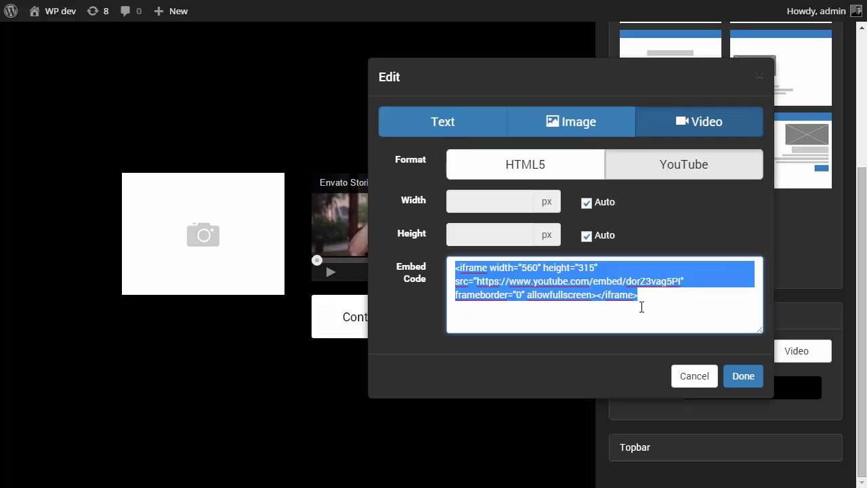
{"action": "triple_click", "coordinate": [637, 304]}
{"action": "left_click", "coordinate": [678, 303]}
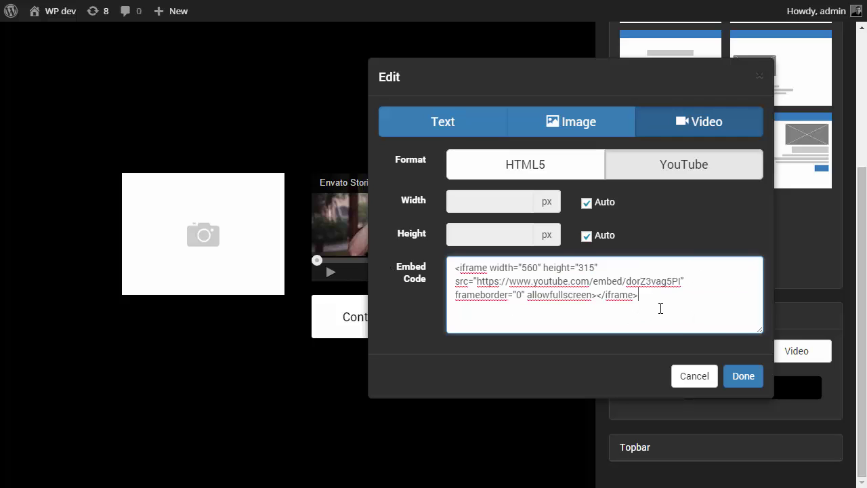
{"action": "key", "text": "ctrl+a"}
{"action": "left_click", "coordinate": [563, 174]}
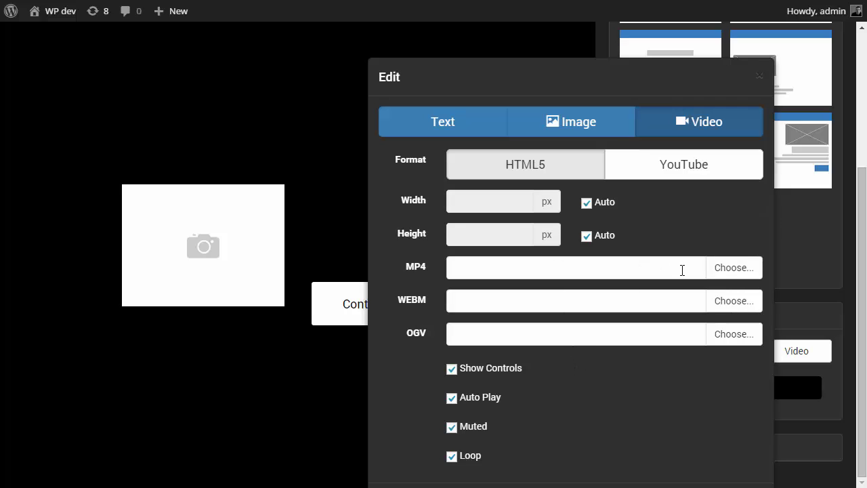
Open the MP4 source picker and browse the videos in the media library.
{"action": "left_click", "coordinate": [737, 272]}
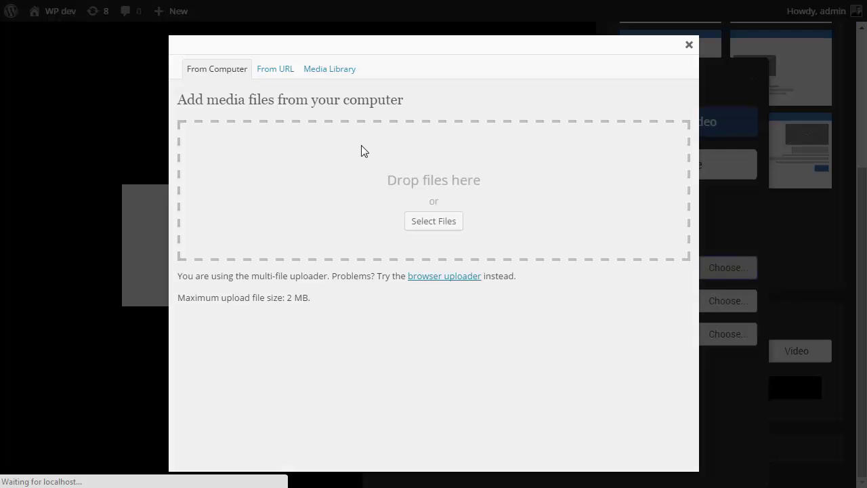
{"action": "left_click", "coordinate": [319, 72]}
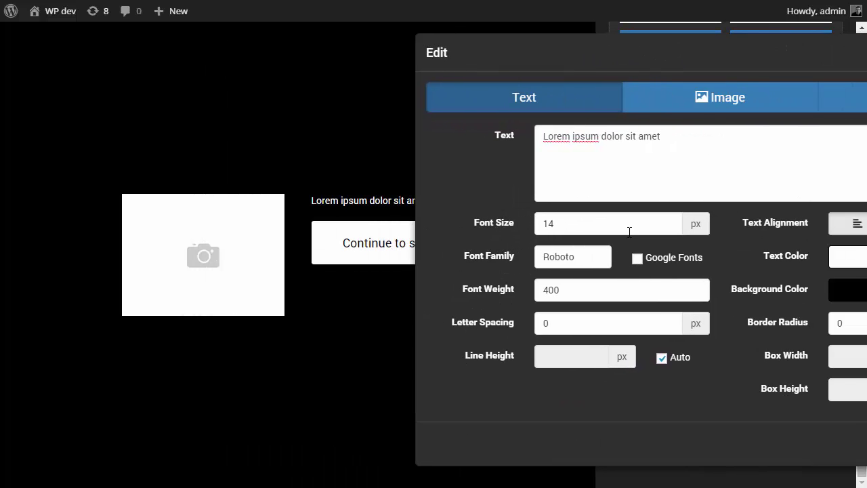
Change the Lorem ipsum heading from size 14 to 36 and from Roboto to Open Sans.
{"action": "left_click_drag", "start_coordinate": [592, 61], "coordinate": [660, 72]}
{"action": "left_click", "coordinate": [523, 234]}
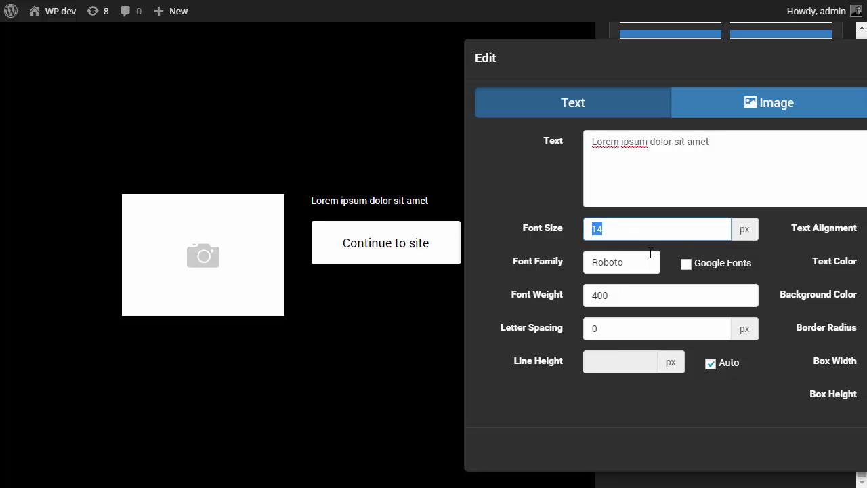
{"action": "type", "text": "36"}
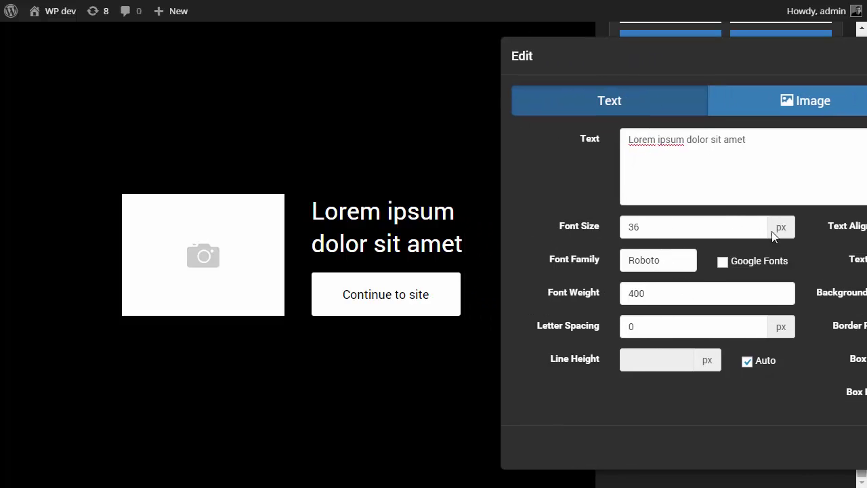
{"action": "left_click_drag", "start_coordinate": [680, 261], "coordinate": [564, 263]}
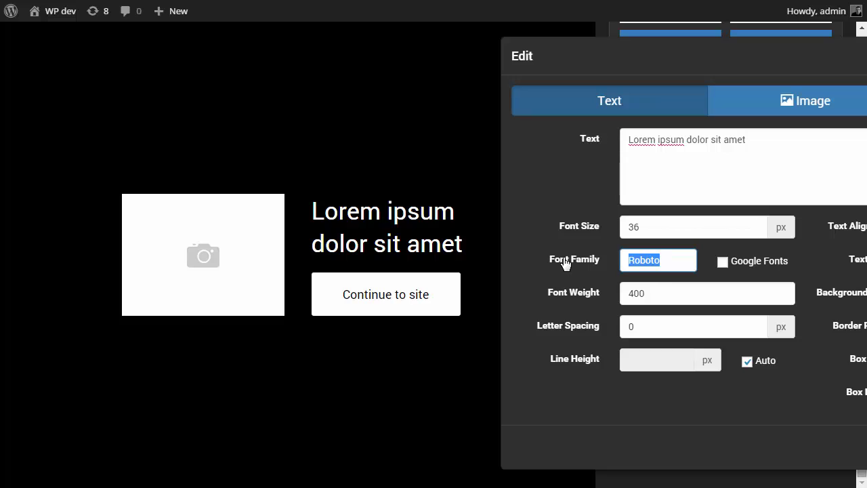
{"action": "type", "text": "S"}
{"action": "type", "text": "Open Sans"}
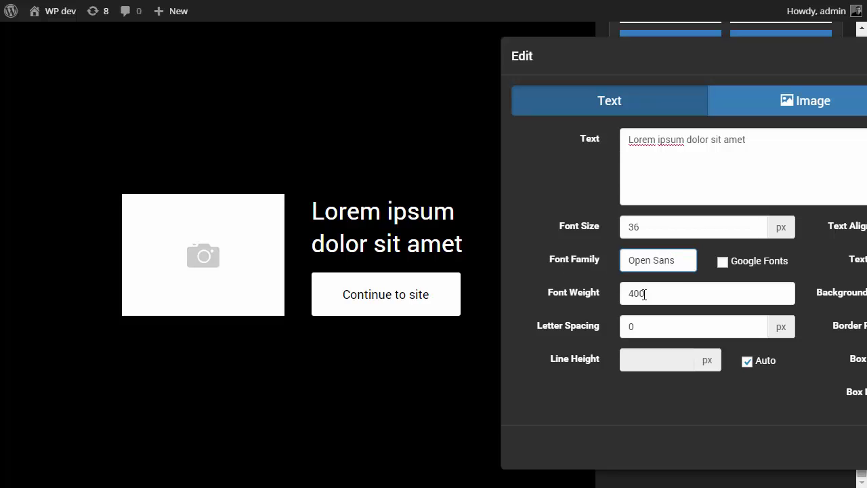
{"action": "left_click", "coordinate": [652, 420]}
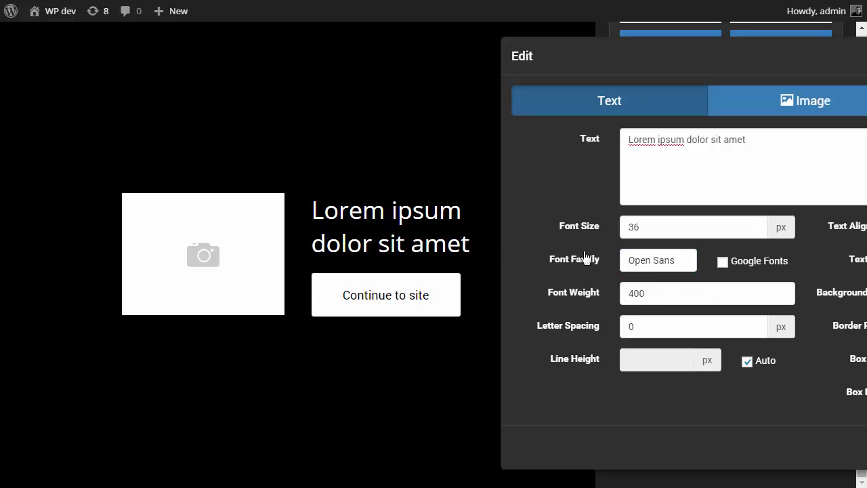
Enable Google Fonts loading and set the heading's font weight to 100.
{"action": "left_click_drag", "start_coordinate": [688, 260], "coordinate": [623, 260]}
{"action": "key", "text": "Right"}
{"action": "left_click", "coordinate": [723, 263]}
{"action": "left_click", "coordinate": [724, 264]}
{"action": "left_click", "coordinate": [722, 262]}
{"action": "double_click", "coordinate": [684, 294]}
{"action": "type", "text": "100"}
{"action": "left_click", "coordinate": [656, 420]}
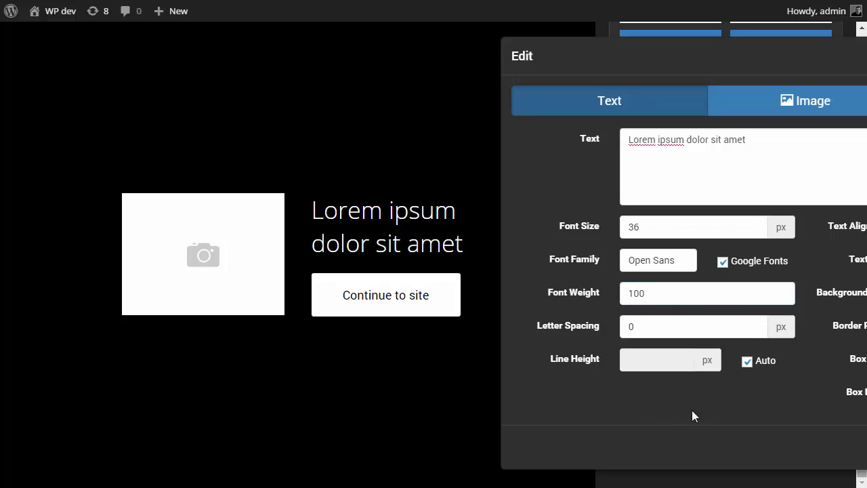
Change the heading font family from Open Sans to Roboto.
{"action": "left_click_drag", "start_coordinate": [686, 261], "coordinate": [503, 248]}
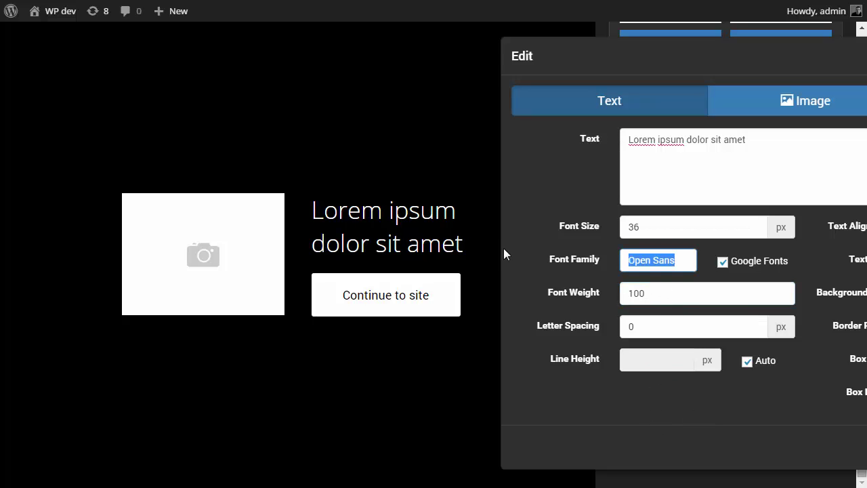
{"action": "type", "text": "Robo"}
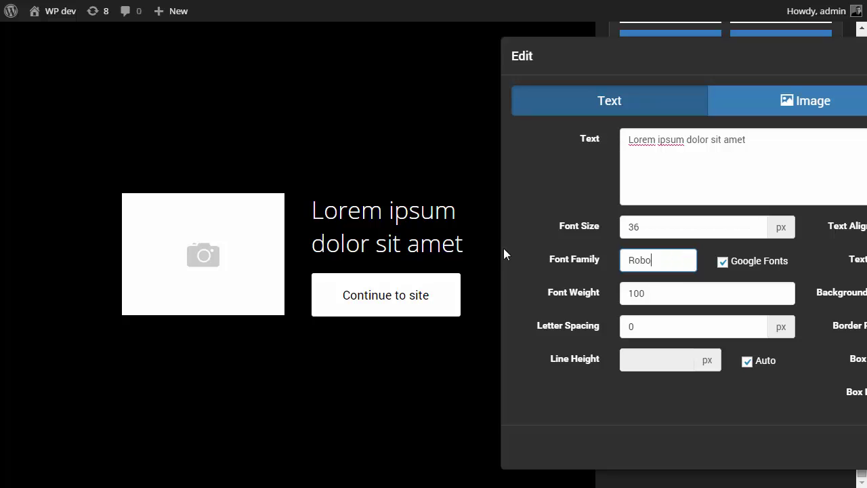
{"action": "type", "text": "to"}
{"action": "left_click", "coordinate": [601, 424]}
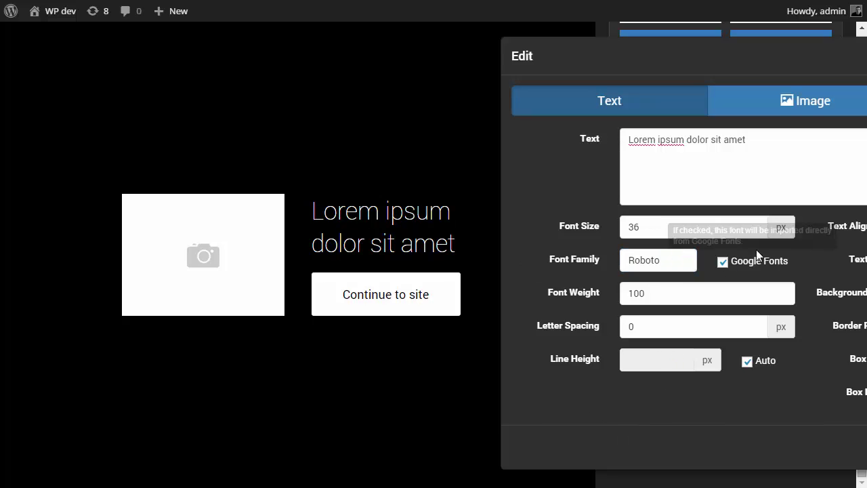
{"action": "double_click", "coordinate": [650, 325]}
Set the heading text colour to dark grey.
{"action": "left_click_drag", "start_coordinate": [613, 65], "coordinate": [542, 59]}
{"action": "left_click", "coordinate": [832, 270]}
{"action": "left_click_drag", "start_coordinate": [650, 338], "coordinate": [596, 345]}
{"action": "left_click", "coordinate": [595, 443]}
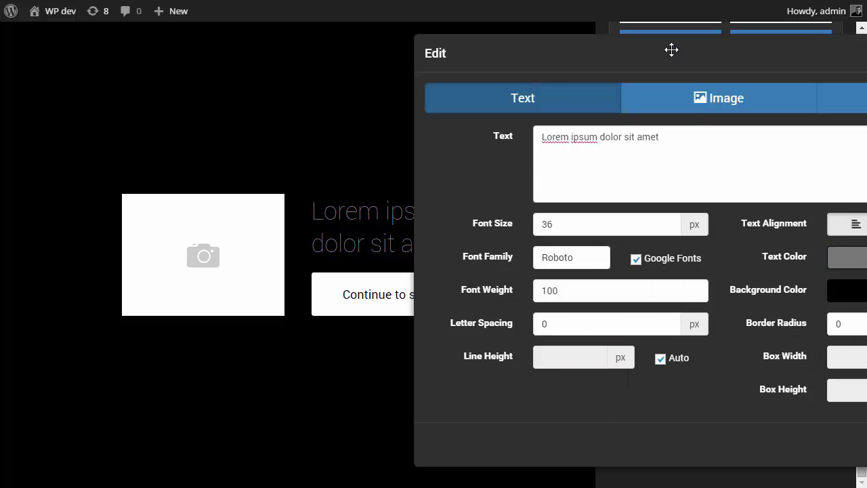
{"action": "left_click_drag", "start_coordinate": [671, 52], "coordinate": [467, 53]}
Accept the heading settings, then open and close a full-page preview of the splash screen.
{"action": "left_click", "coordinate": [753, 442]}
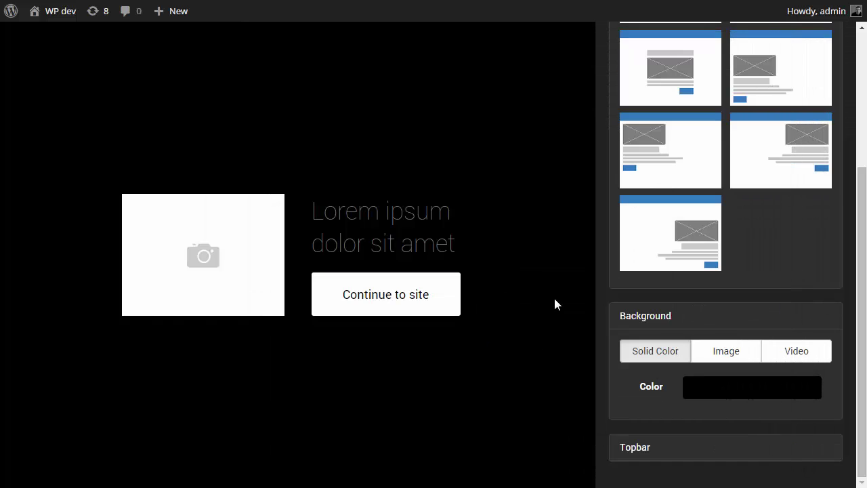
{"action": "left_click", "coordinate": [470, 298]}
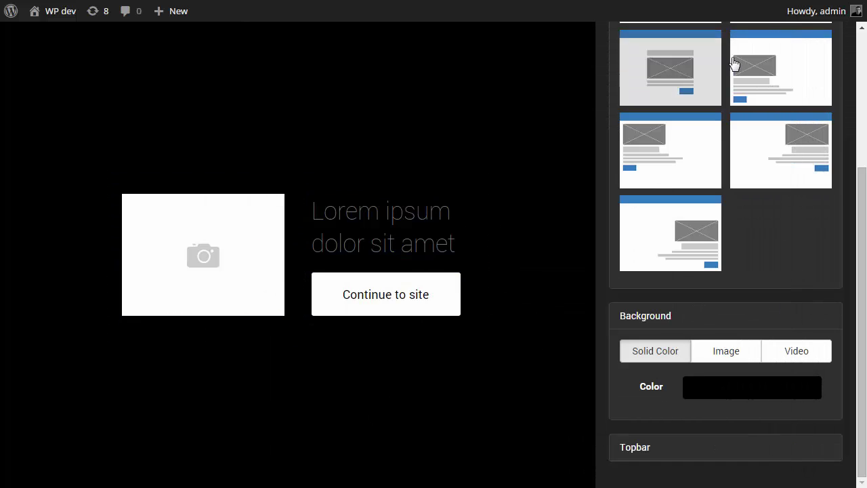
{"action": "scroll", "coordinate": [724, 217], "scroll_direction": "up", "scroll_amount": 3}
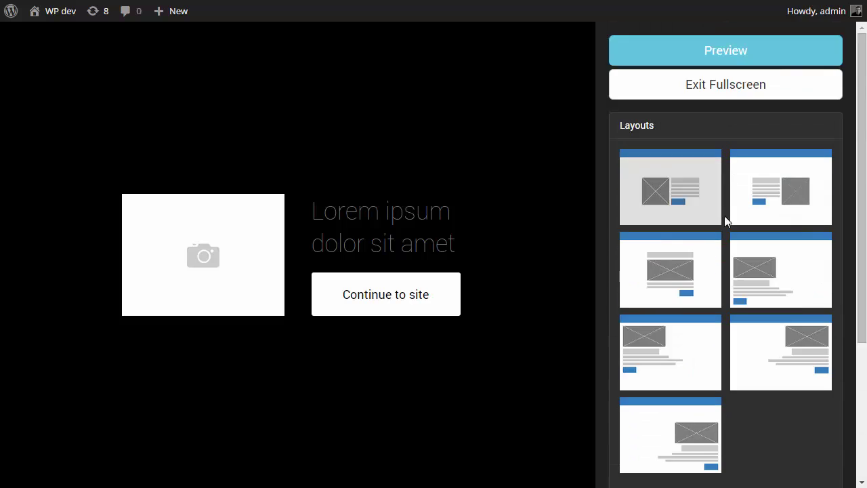
{"action": "left_click", "coordinate": [706, 55]}
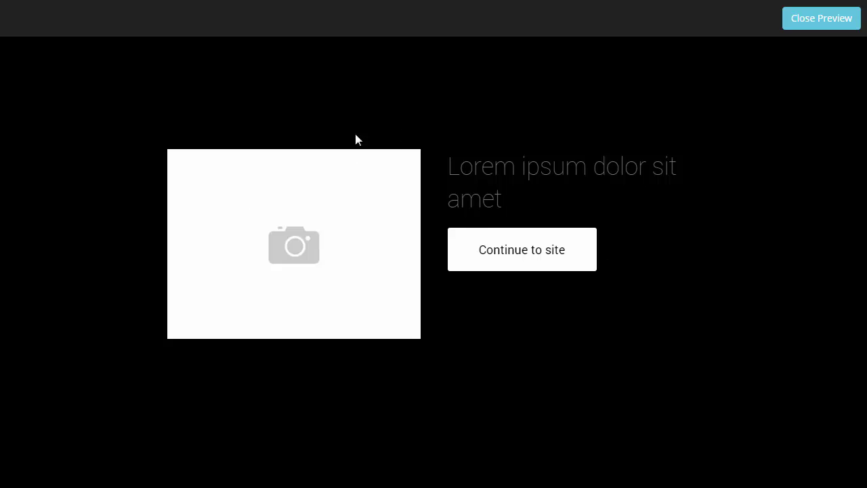
{"action": "left_click", "coordinate": [789, 26]}
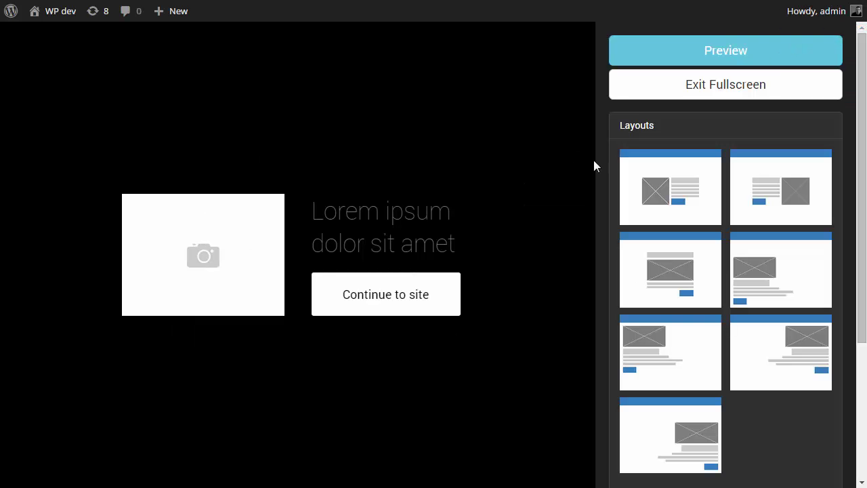
Save the Test splash screen and reload the site's front page to see it live.
{"action": "left_click", "coordinate": [700, 88]}
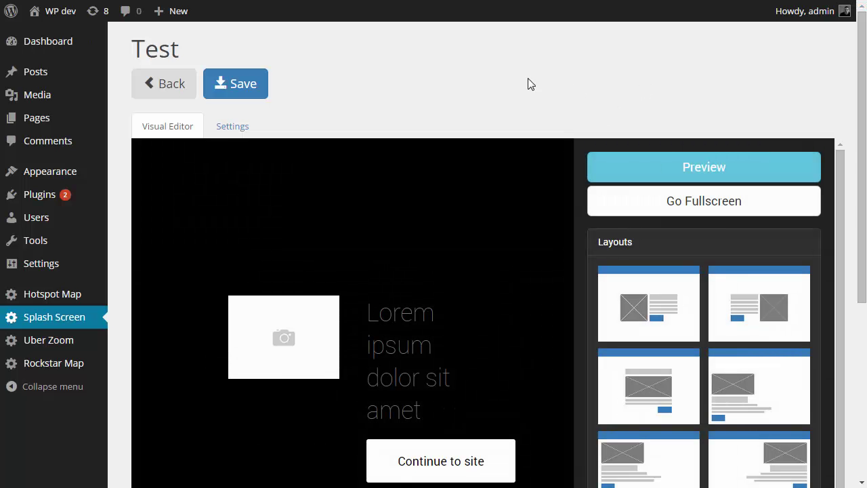
{"action": "left_click", "coordinate": [238, 93]}
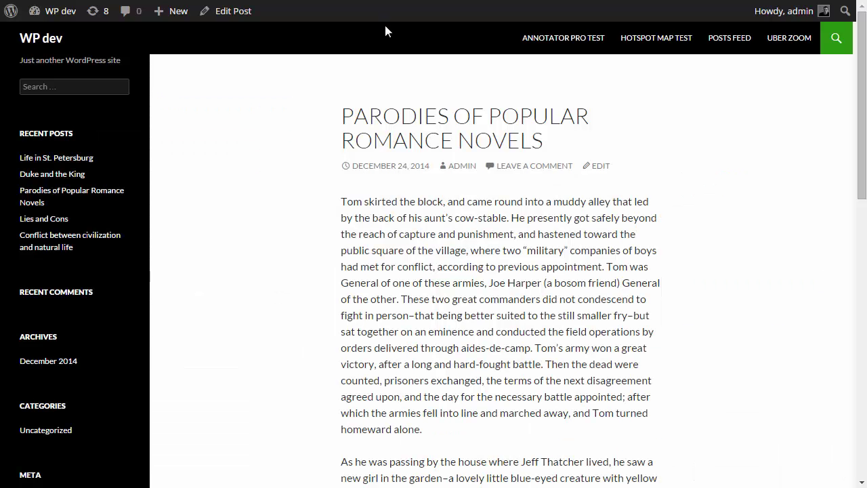
{"action": "key", "text": "F5"}
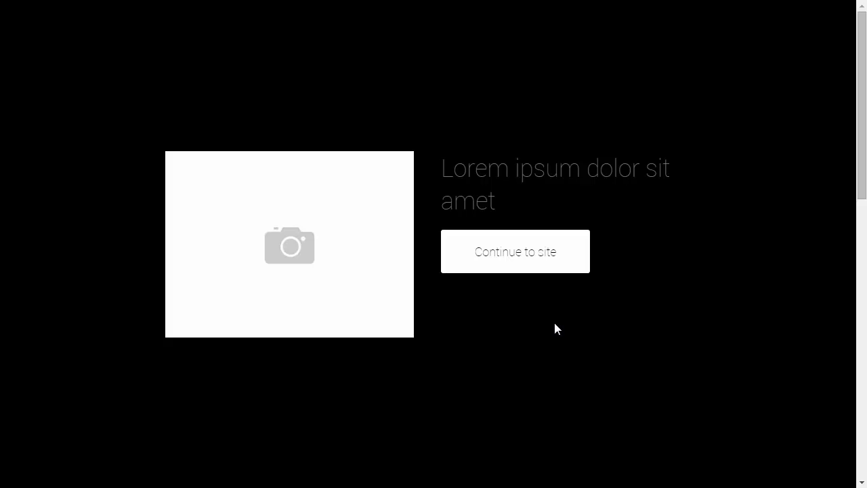
{"action": "key", "text": "Escape"}
Glance at the Tourism Agency screen, then open the Huracan splash screen in the editor.
{"action": "left_click", "coordinate": [169, 89]}
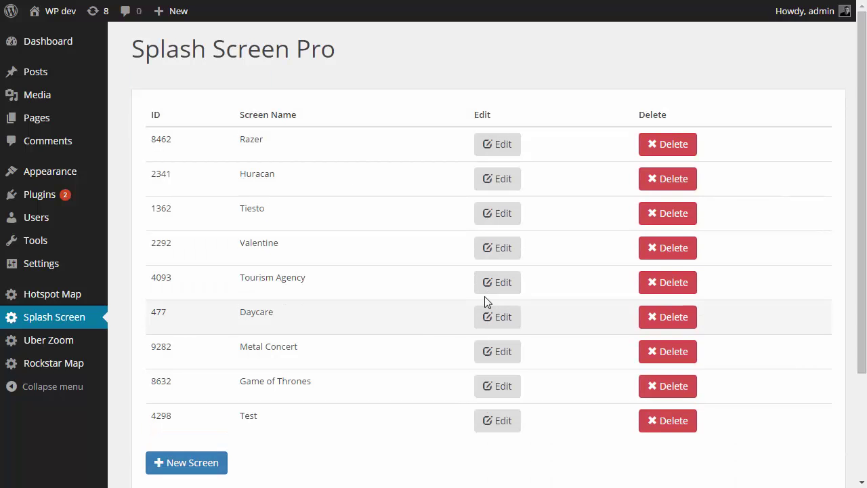
{"action": "left_click", "coordinate": [501, 283]}
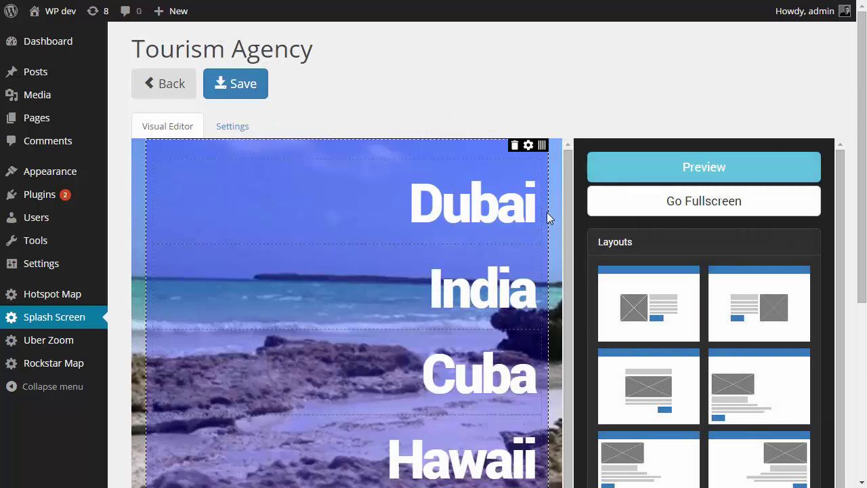
{"action": "scroll", "coordinate": [549, 224], "scroll_direction": "down", "scroll_amount": 2}
{"action": "scroll", "coordinate": [549, 227], "scroll_direction": "up", "scroll_amount": 2}
{"action": "left_click", "coordinate": [217, 89]}
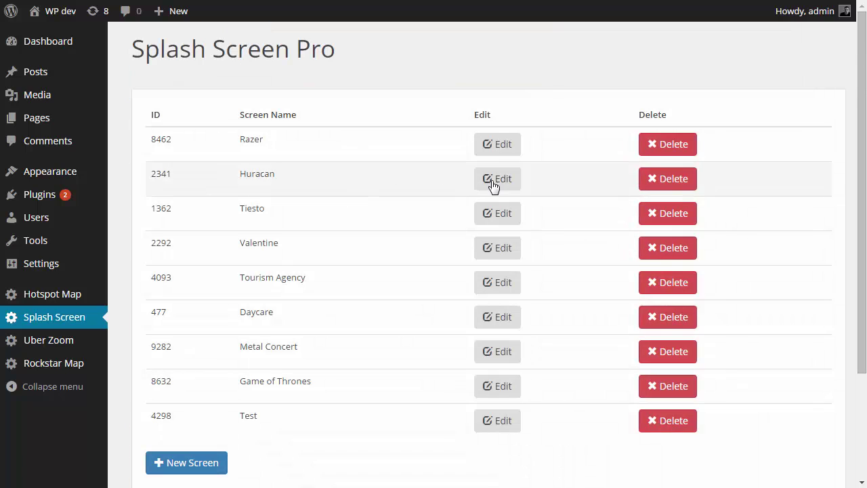
{"action": "left_click", "coordinate": [493, 182]}
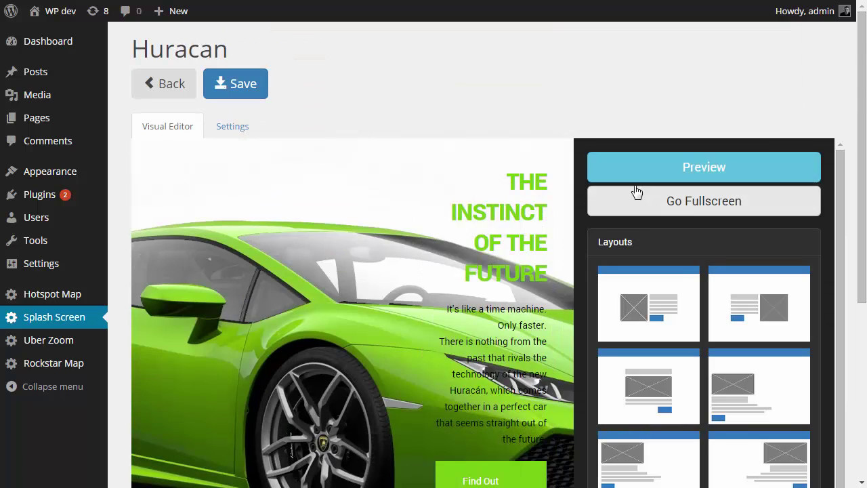